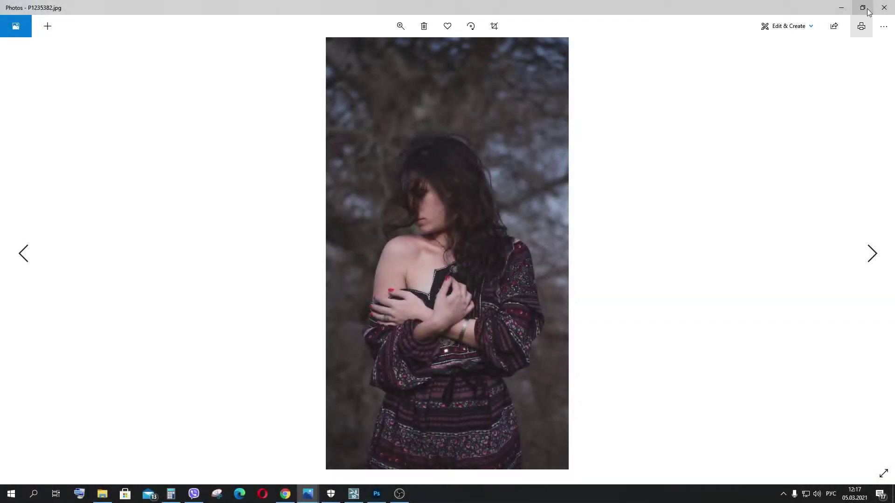
Close the portrait in Windows Photos to reveal the thumbnail folder.
left_click(884, 7)
Open P1235382 in Photoshop with its embedded profile and resize it to 1500 px tall.
left_click_drag(168, 366, 392, 118)
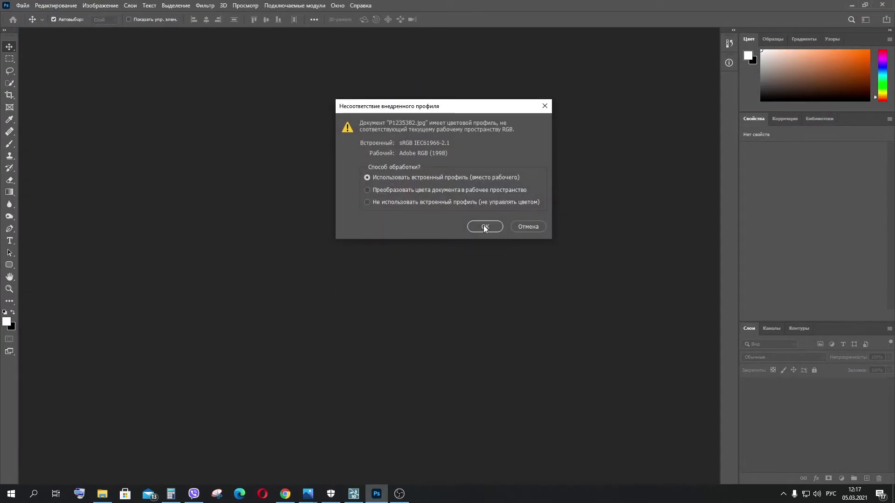
left_click(484, 227)
left_click(102, 6)
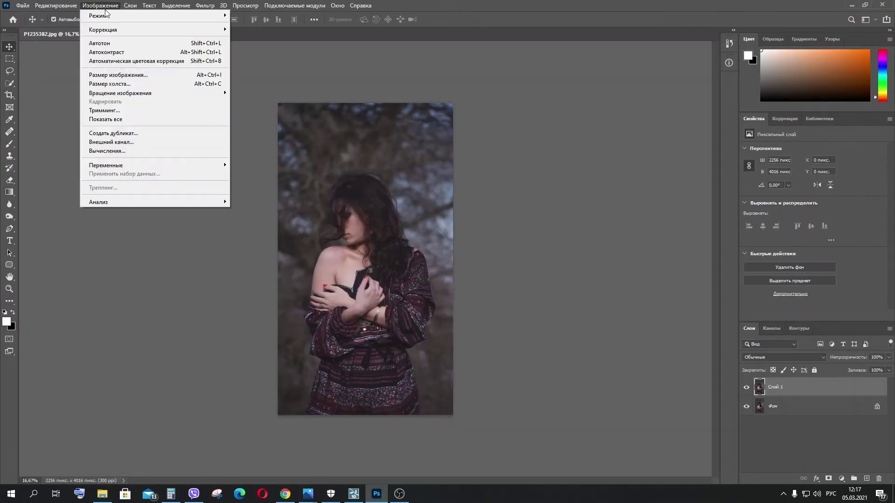
left_click(210, 75)
key("Tab")
type("1500")
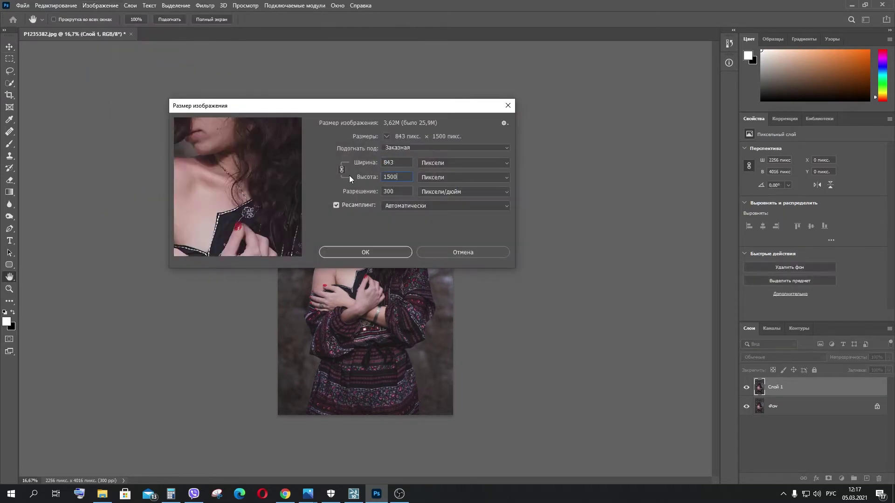
left_click(370, 252)
scroll(357, 271, "up", 5)
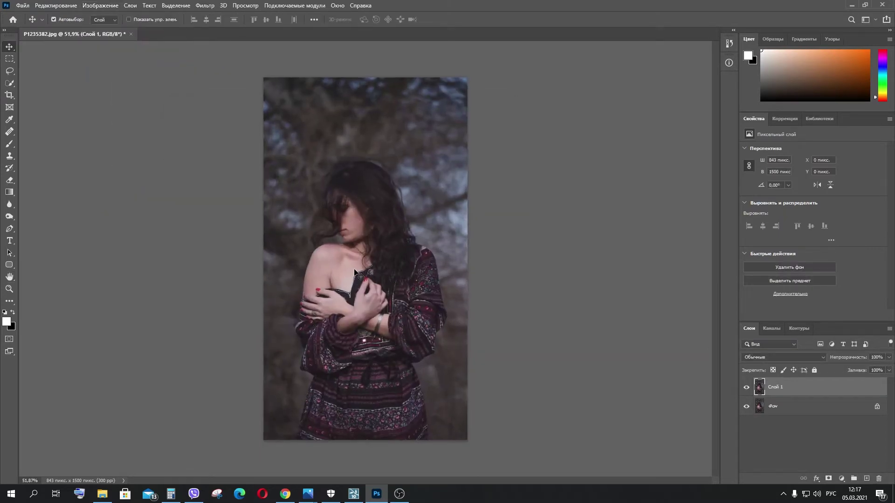
left_click(102, 7)
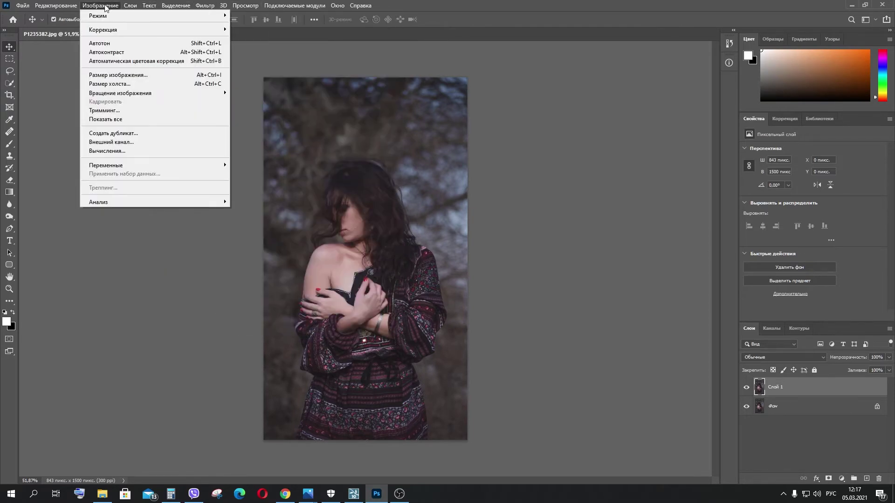
Lift the portrait's shadows to 52% with Shadows/Highlights.
left_click(263, 32)
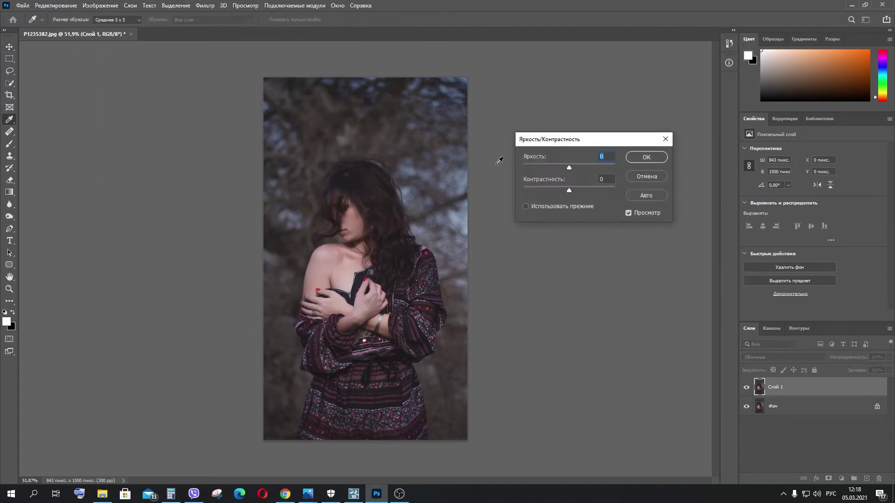
left_click(644, 175)
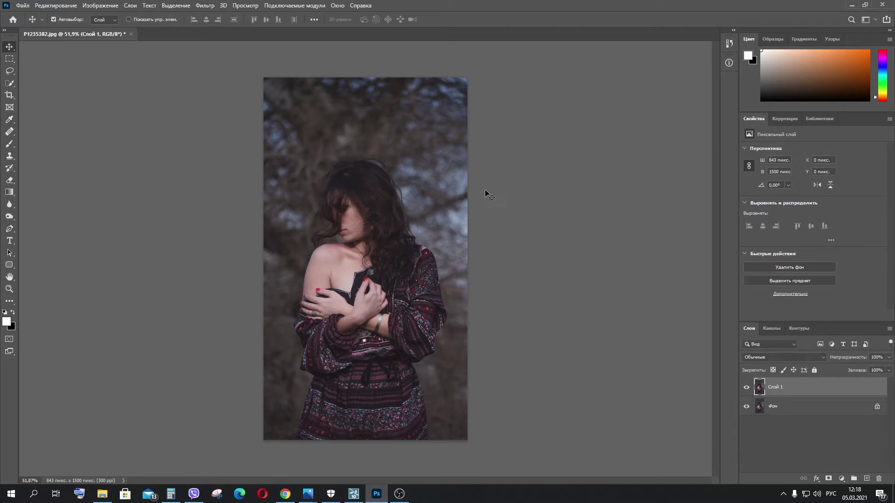
left_click(111, 6)
mouse_move(104, 35)
left_click(306, 184)
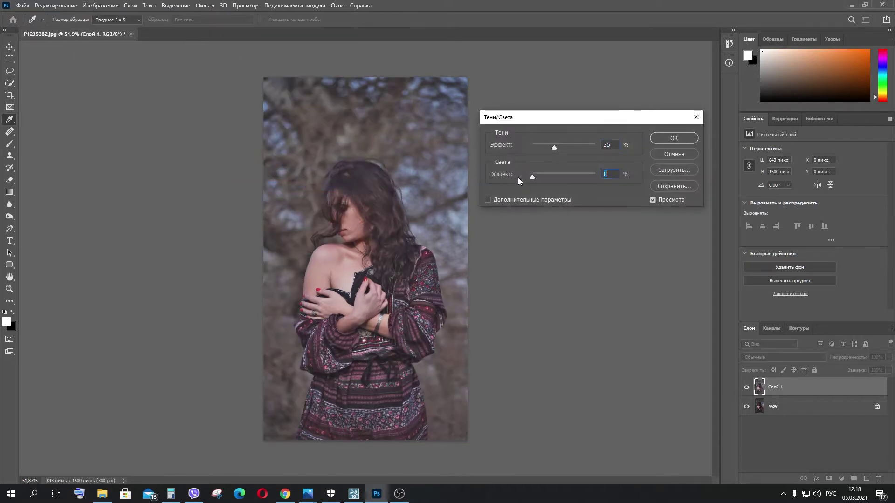
mouse_move(554, 146)
left_mouse_down()
mouse_move(546, 147)
mouse_move(559, 145)
left_mouse_up()
left_click_drag(556, 150, 565, 147)
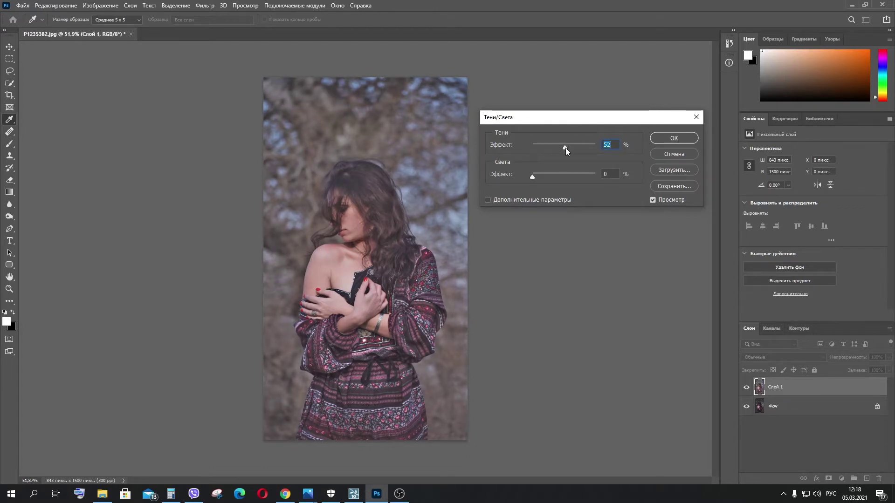
left_click(664, 140)
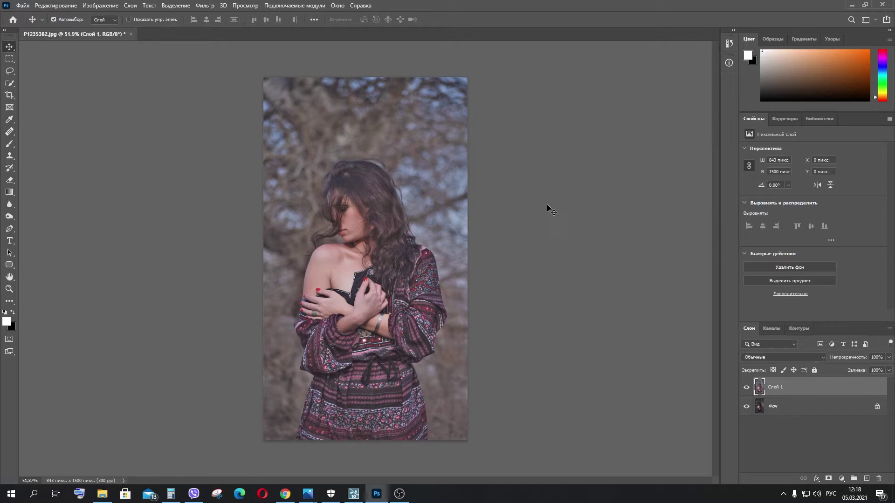
Apply Levels with input black 37 and white 208 for more contrast.
left_click(100, 6)
left_click(286, 38)
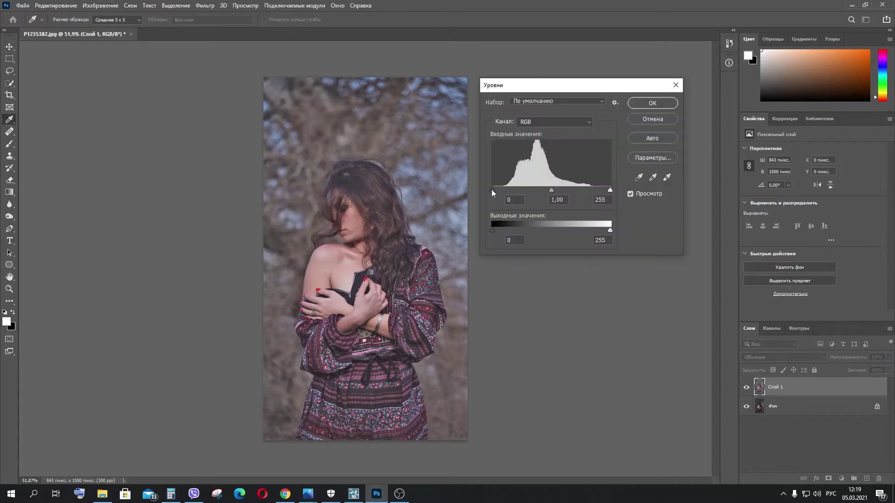
left_click_drag(491, 190, 510, 190)
left_click_drag(610, 189, 588, 190)
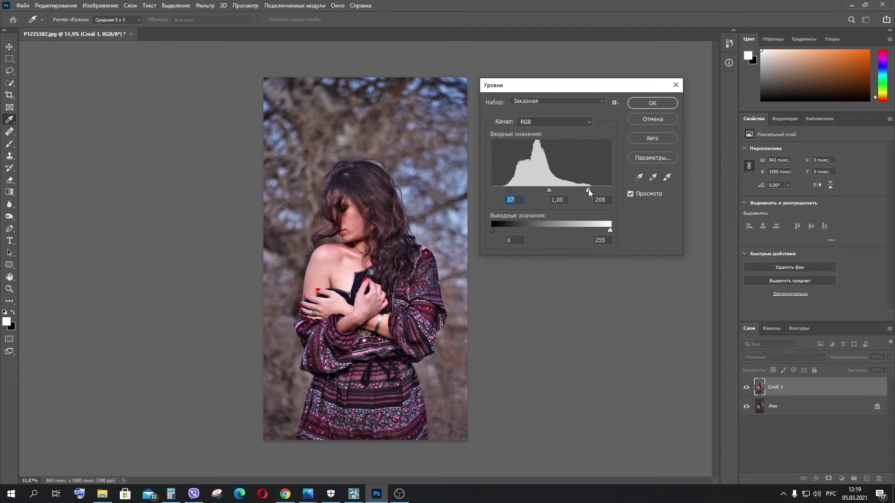
left_click(641, 104)
Duplicate the adjusted layer and apply a 1.2 px High Pass blended in Overlay.
left_click(747, 388)
key("ctrl+j")
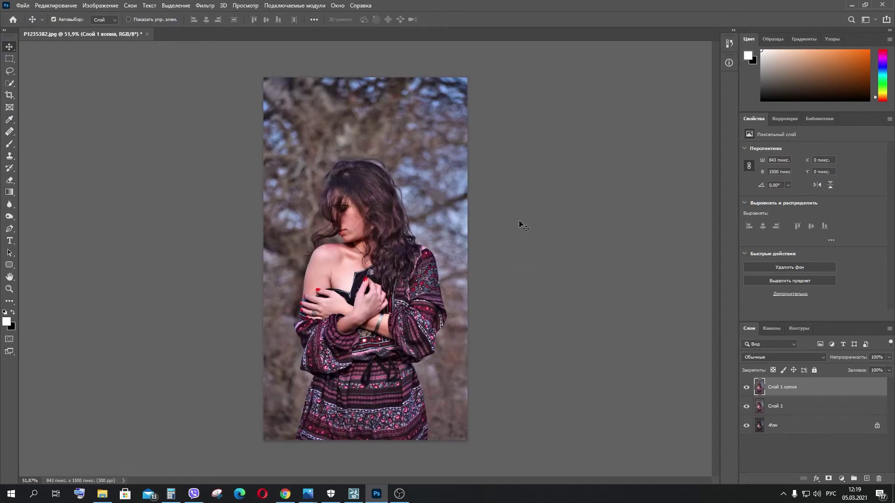
left_click(212, 7)
left_click(357, 205)
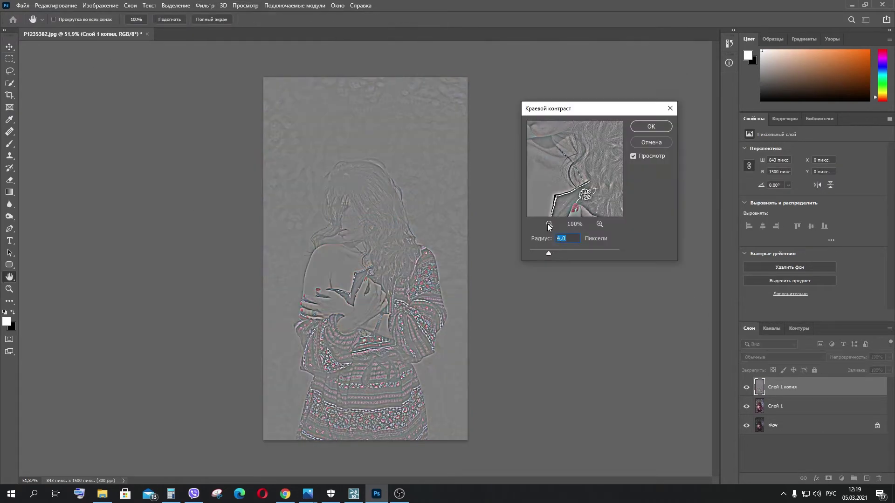
left_click_drag(548, 252, 535, 252)
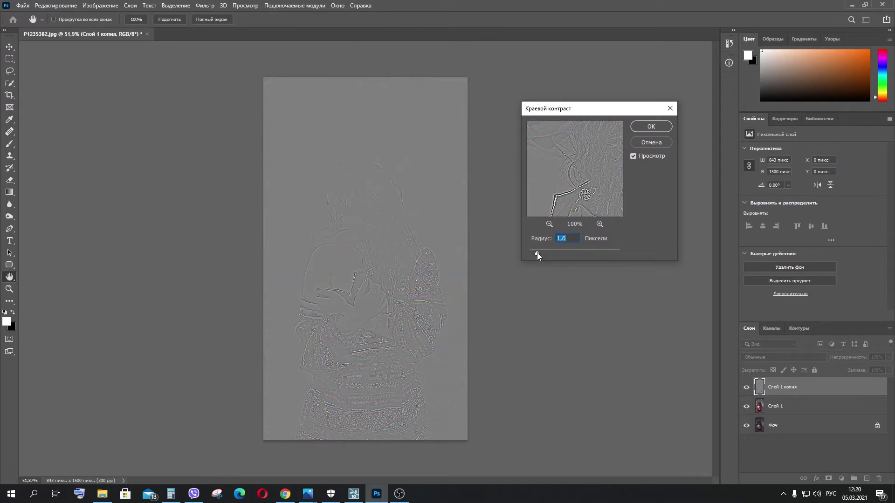
left_click_drag(536, 252, 536, 254)
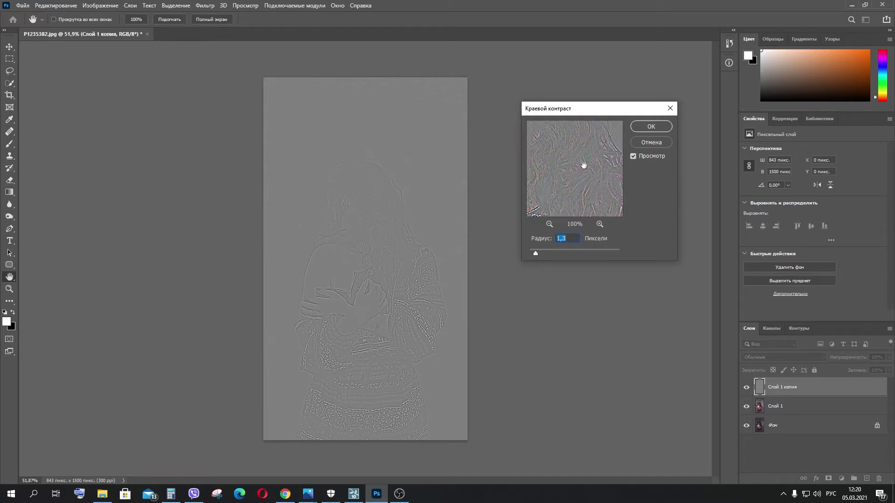
mouse_move(583, 164)
left_mouse_down()
mouse_move(547, 255)
mouse_move(534, 253)
left_mouse_up()
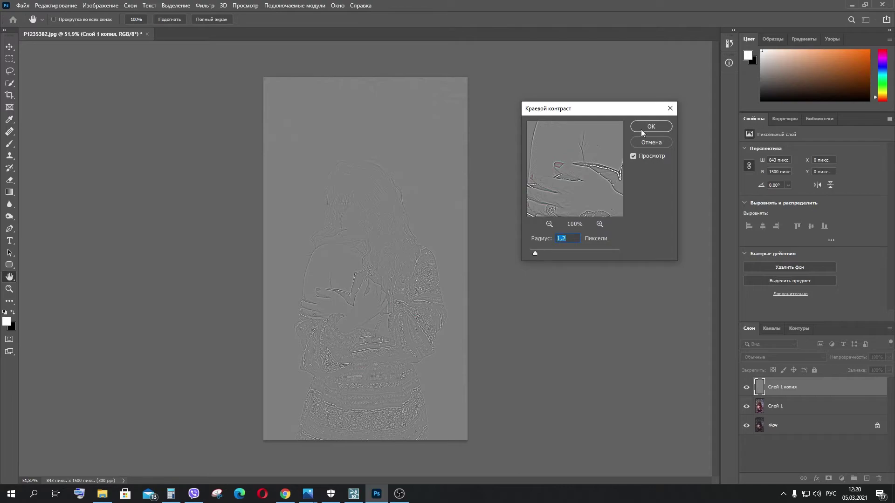
key("Return")
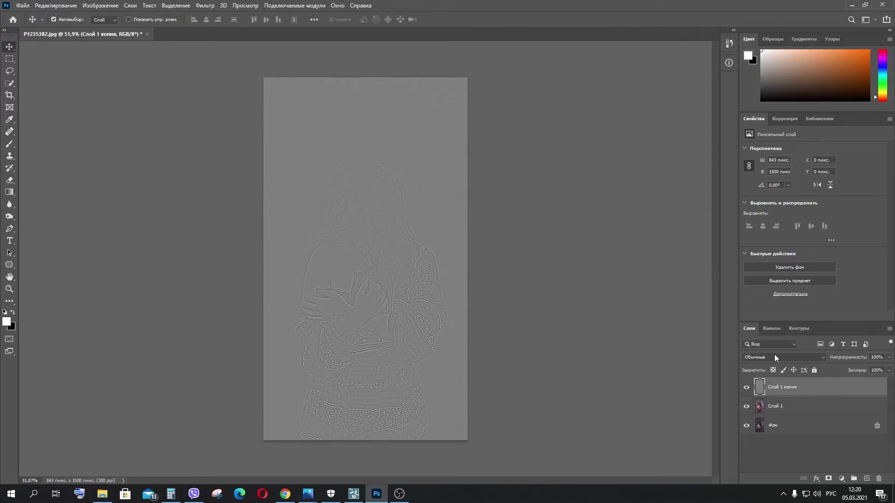
scroll(359, 288, "up", 5)
scroll(363, 210, "down", 2)
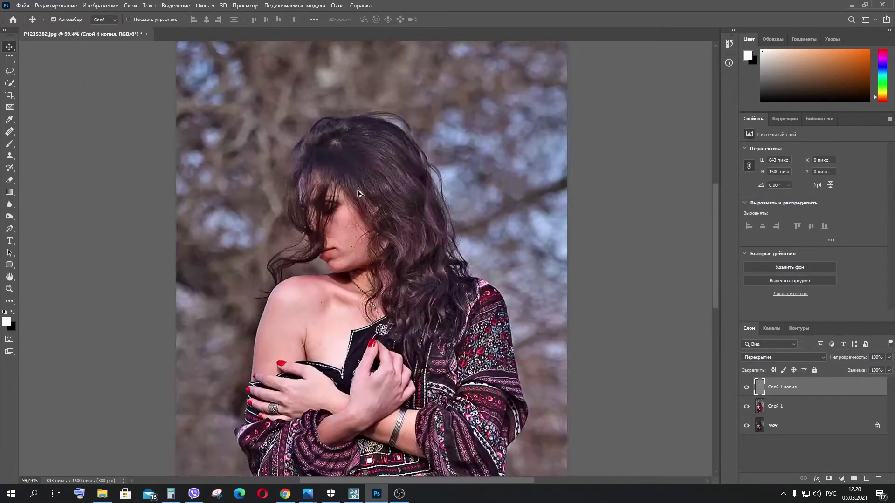
scroll(400, 239, "down", 2)
scroll(400, 239, "down", 1)
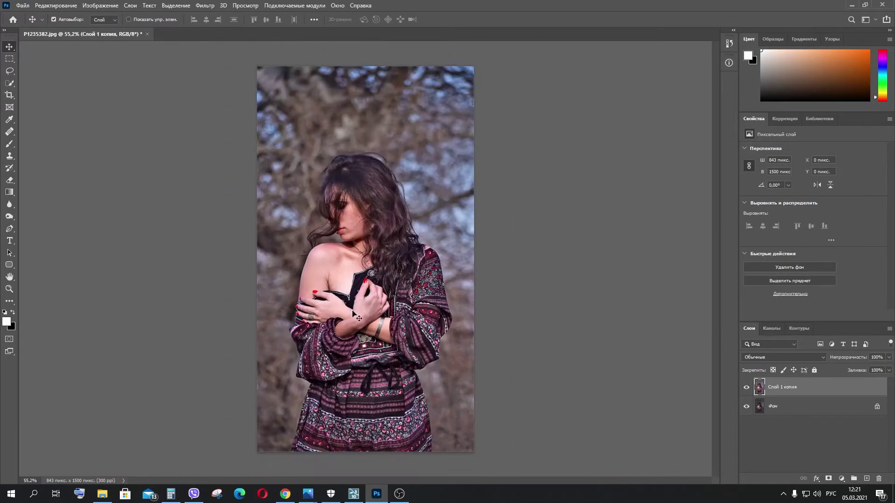
Apply Unsharp Mask with amount 110%, radius 2 px and threshold 0.
left_click(205, 5)
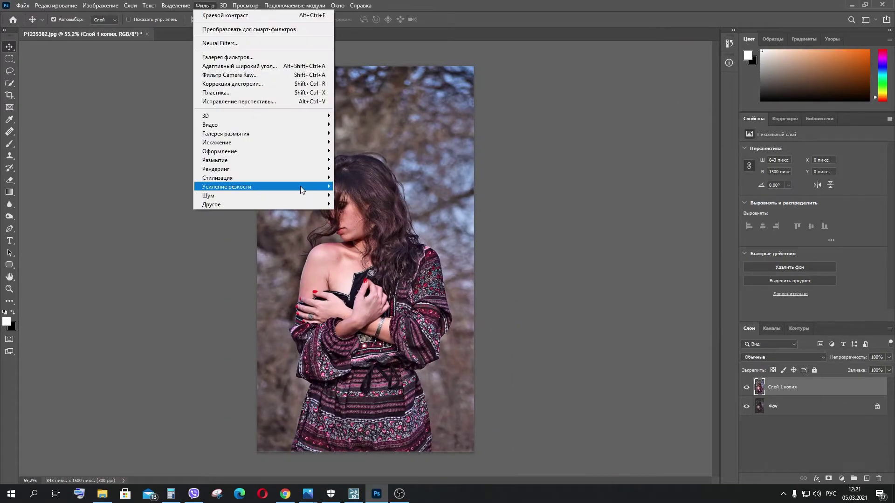
mouse_move(227, 187)
left_click(371, 234)
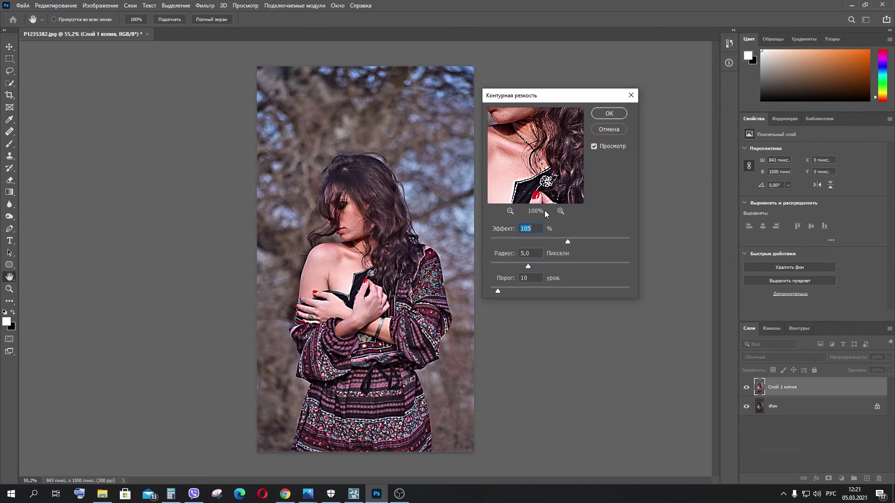
type("2")
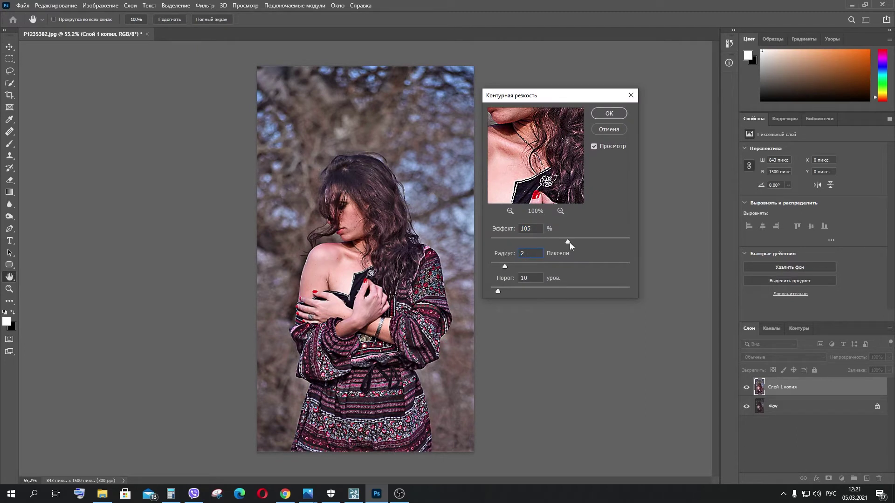
mouse_move(576, 242)
left_mouse_down()
mouse_move(551, 241)
mouse_move(564, 241)
left_mouse_up()
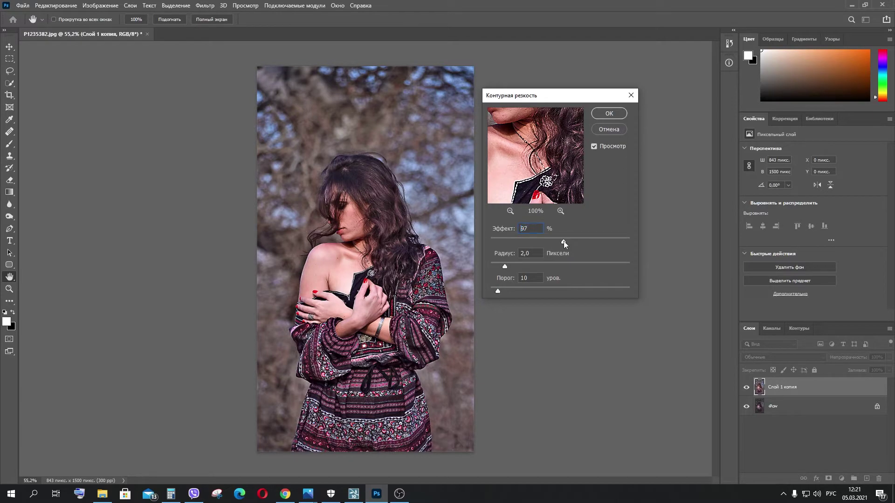
left_click(608, 115)
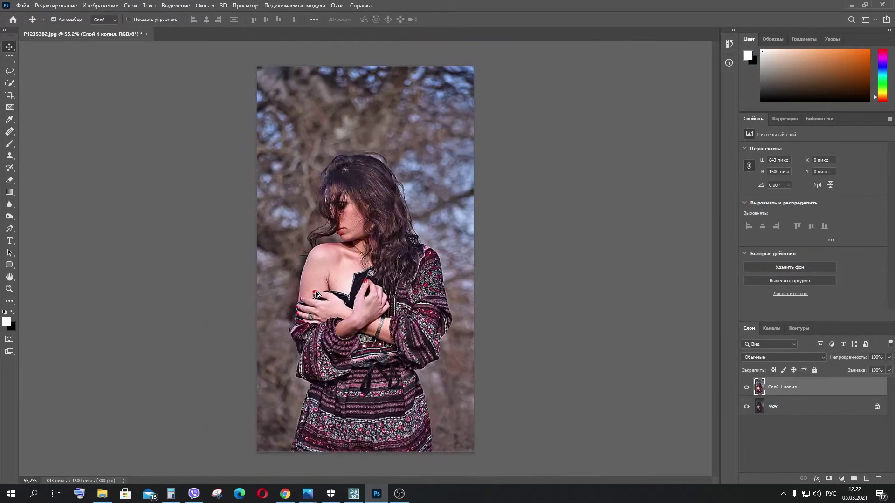
Apply an anisotropic Diffuse filter to the portrait.
left_click(204, 5)
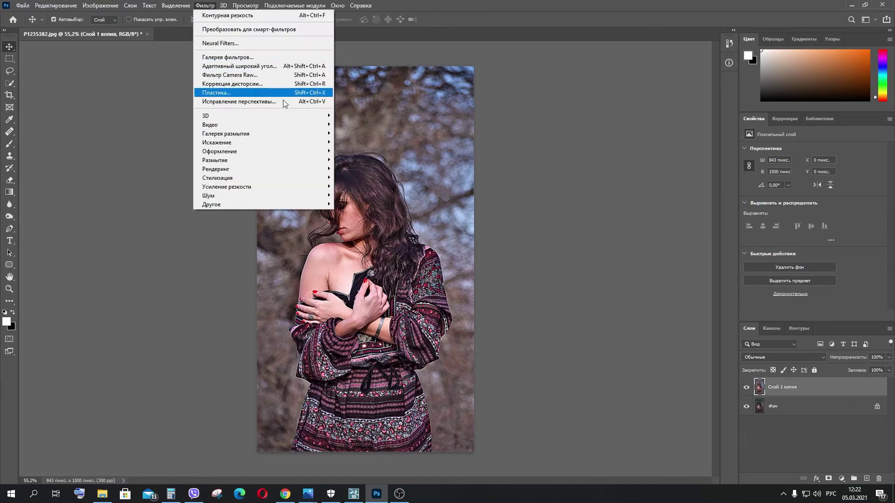
left_click(363, 194)
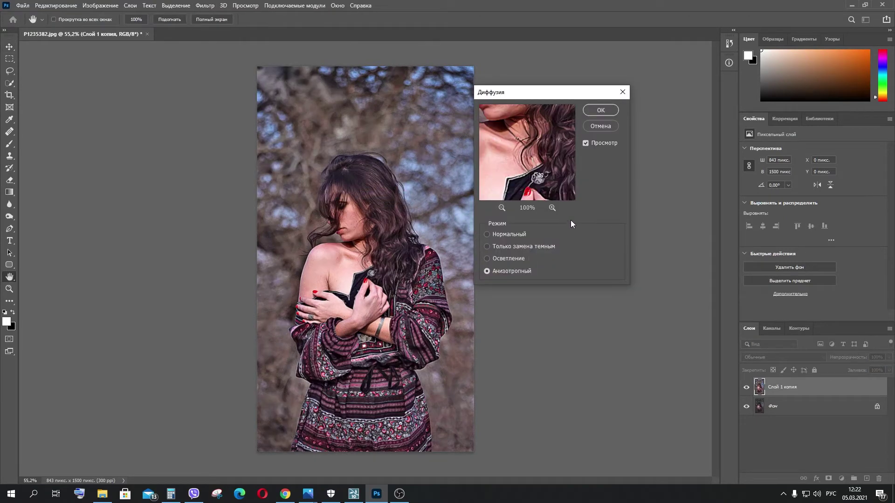
mouse_move(562, 192)
left_mouse_down()
mouse_move(530, 158)
mouse_move(547, 147)
mouse_move(525, 140)
mouse_move(539, 176)
mouse_move(561, 153)
left_mouse_up()
left_click(601, 111)
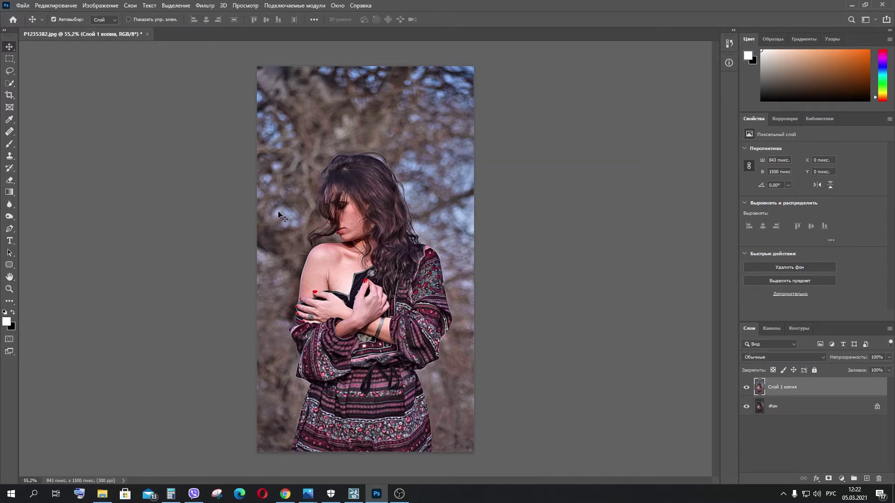
Rotate the canvas 90° repeatedly, reapplying Diffuse each turn, until the image is upright.
left_click(101, 6)
left_click(259, 95)
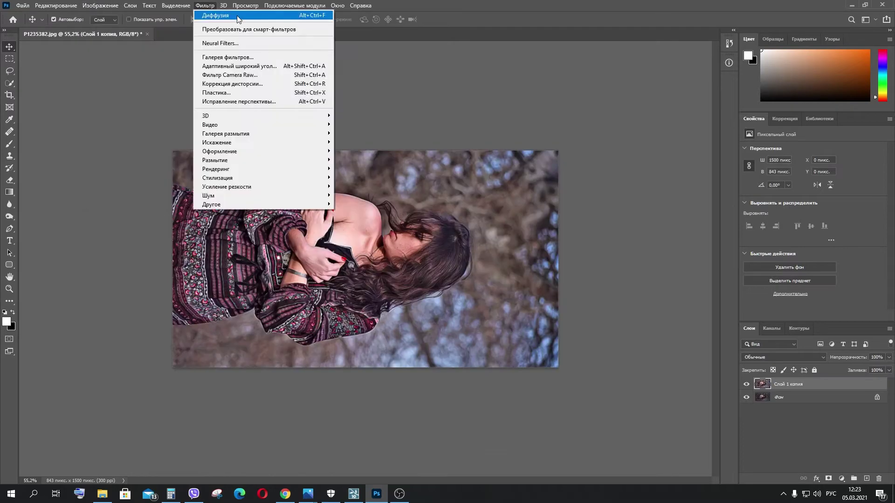
left_click(100, 5)
left_click(259, 97)
left_click(101, 5)
mouse_move(121, 93)
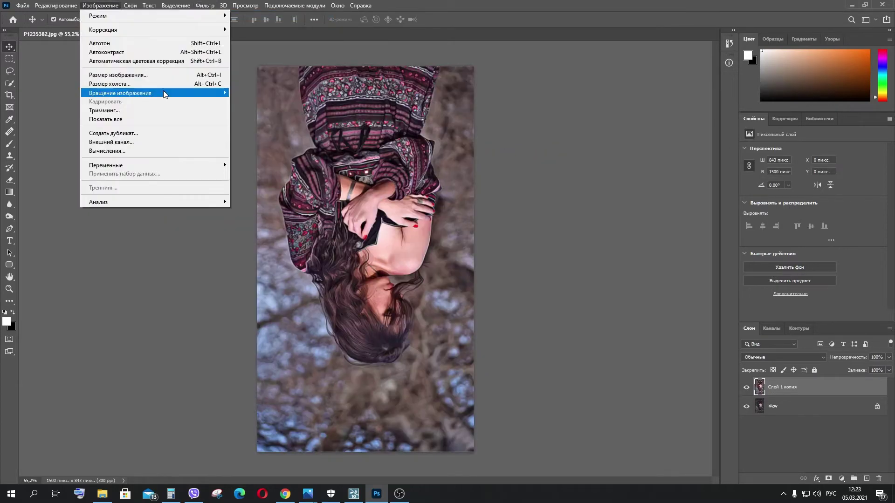
left_click(259, 96)
left_click(205, 5)
left_click(100, 5)
left_click(259, 97)
left_click(204, 5)
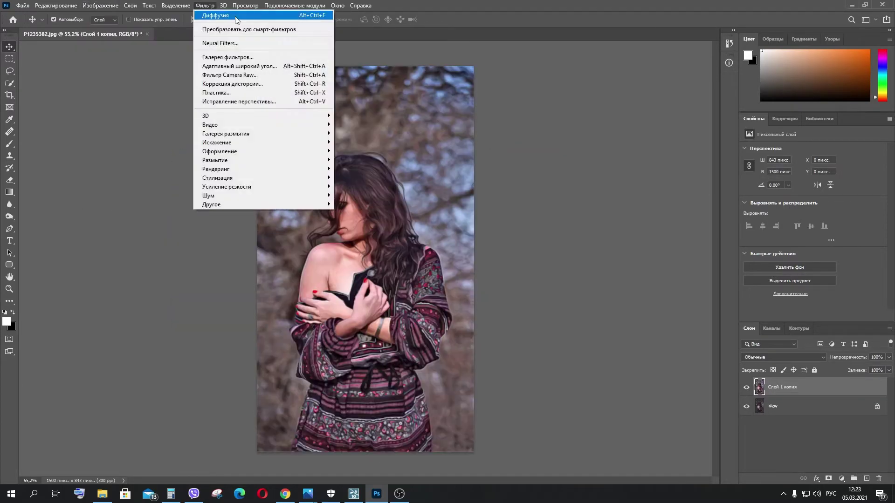
left_click(493, 274)
scroll(349, 234, "up", 5)
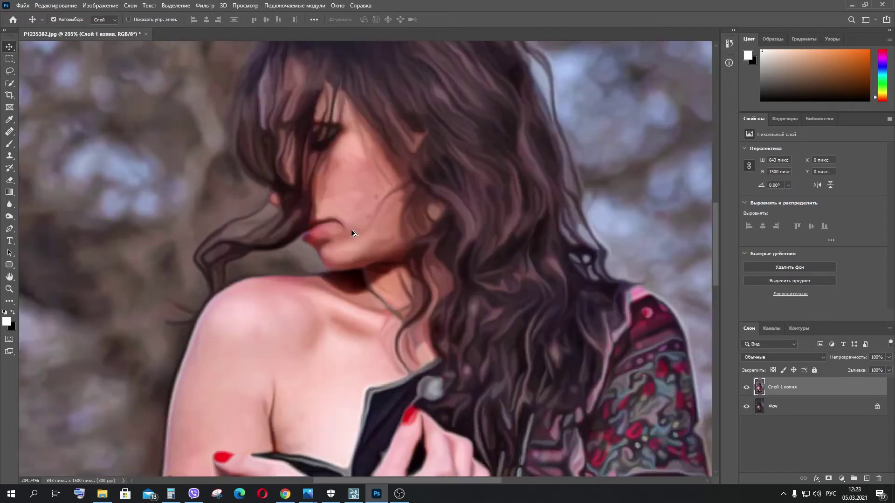
scroll(549, 276, "down", 5)
Apply Reduce Noise and then another Unsharp Mask to the portrait.
left_click(204, 5)
left_click(360, 231)
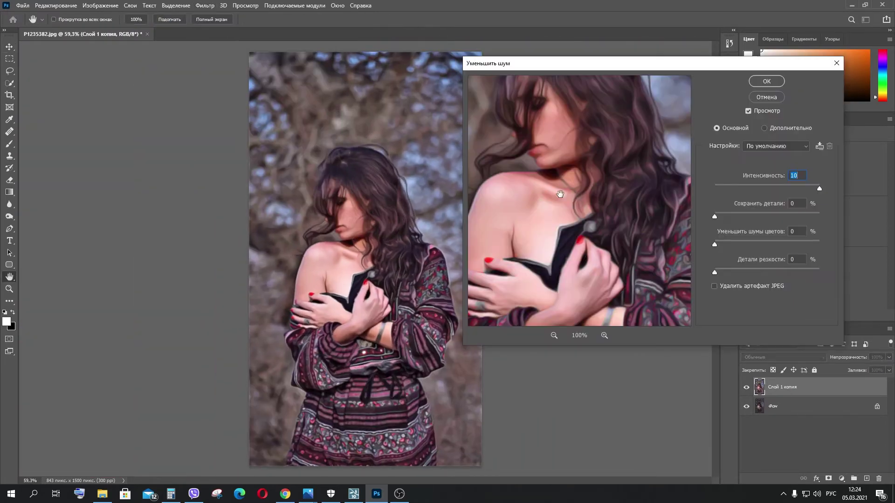
left_click_drag(602, 191, 610, 220)
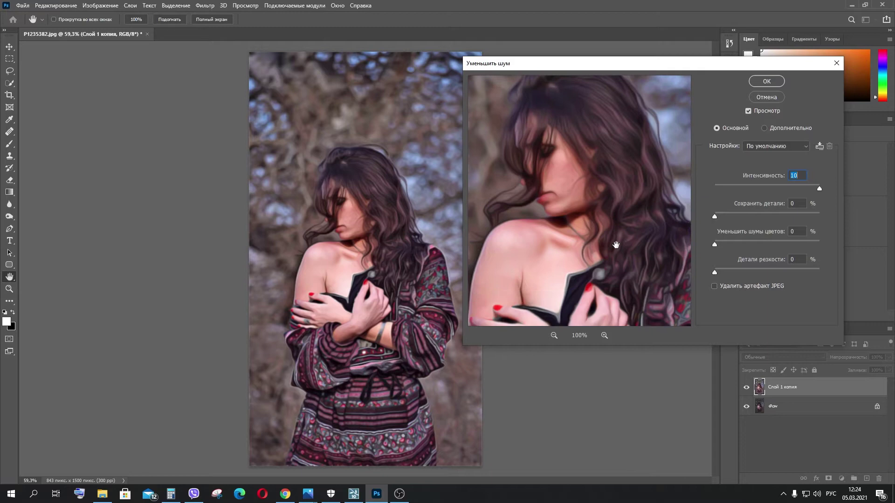
left_click(766, 82)
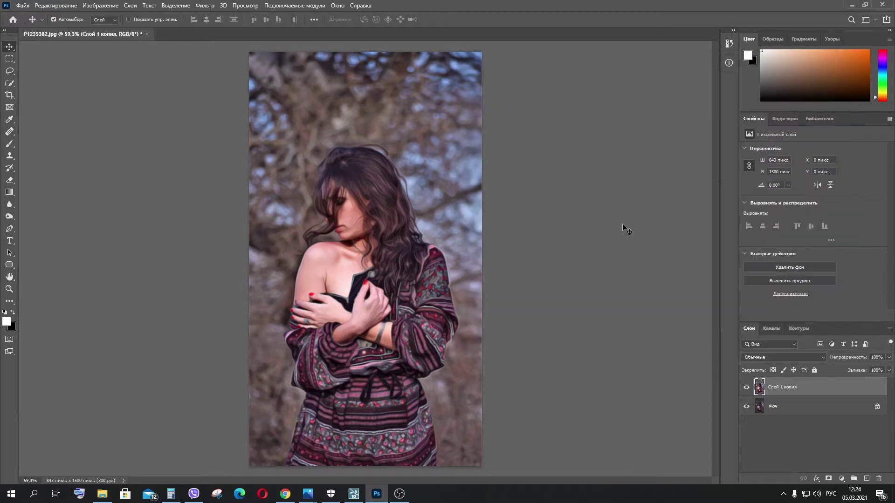
left_click(206, 8)
mouse_move(215, 161)
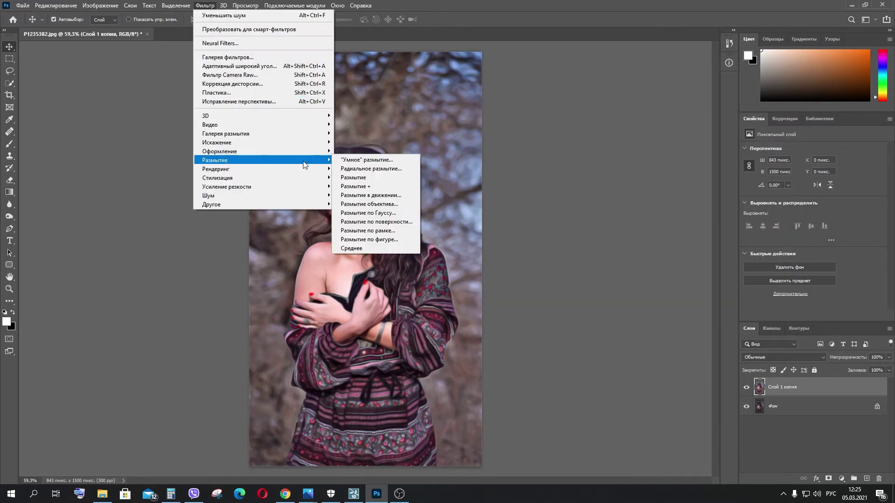
left_click(367, 194)
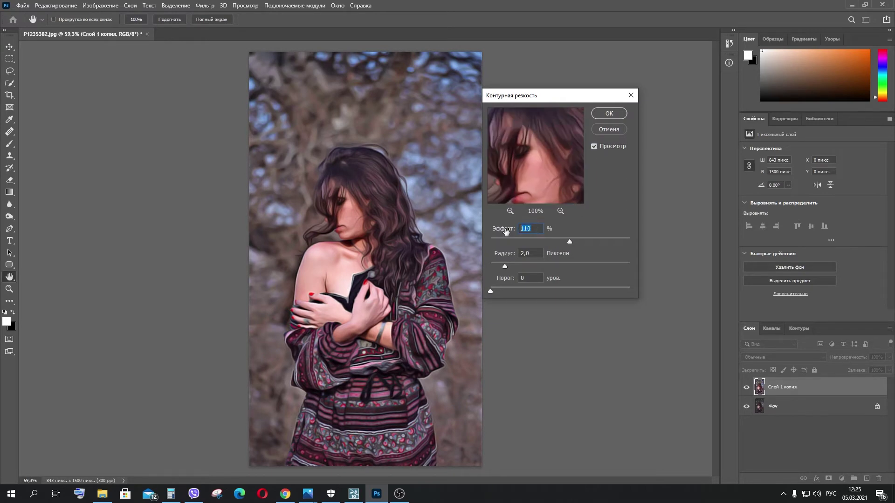
left_click(606, 114)
Duplicate the layer, apply a 2.1 px High Pass and blend it as Overlay.
key("ctrl+j")
left_click(205, 6)
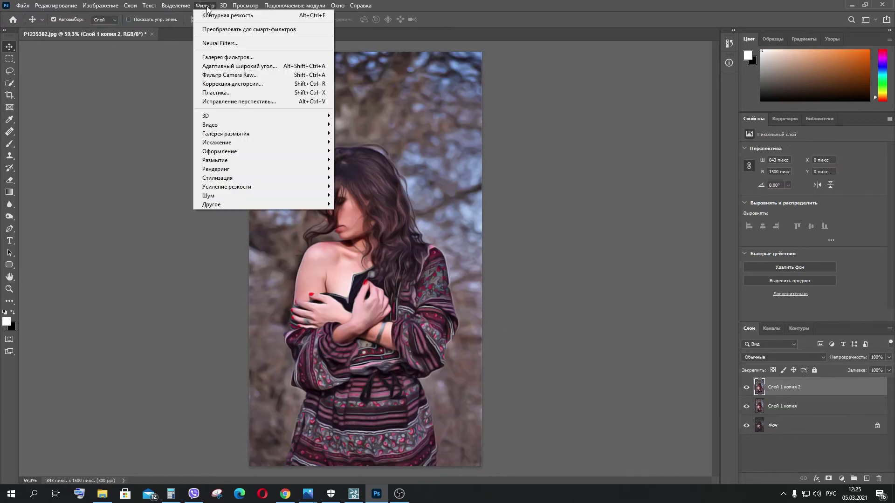
left_click(385, 222)
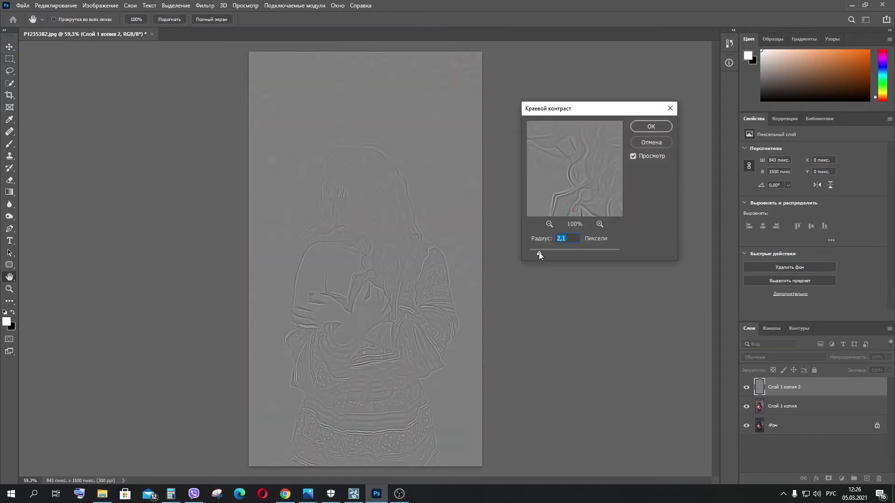
key("Return")
left_click(783, 357)
left_click(799, 393)
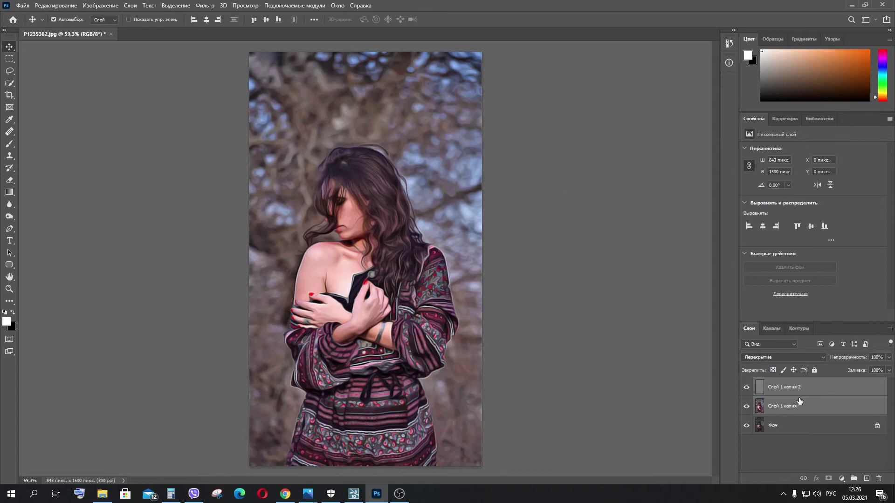
Stamp visible layers, duplicate and auto-correct the copy, and lower its opacity.
key("ctrl+alt+shift+e")
key("ctrl+j")
key("ctrl+shift+l")
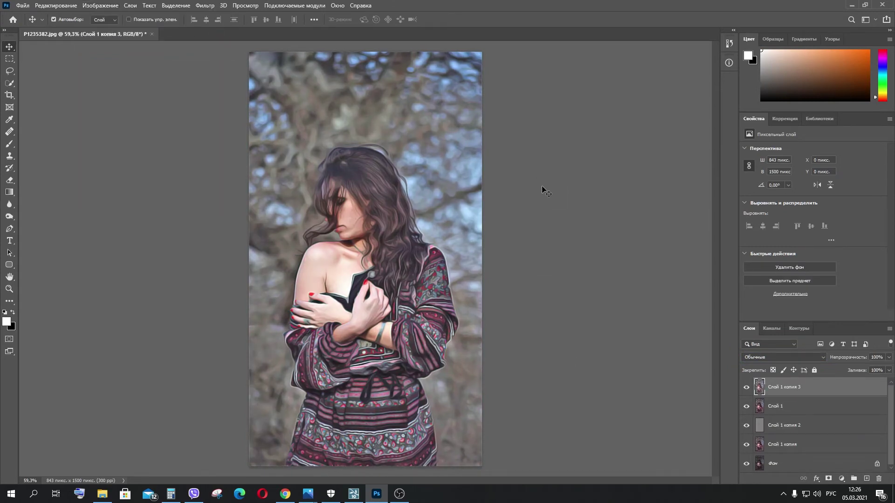
left_click_drag(889, 358, 882, 367)
On a new layer, paint light orange over the face and shoulder with a large soft brush.
key("ctrl+alt+shift+n")
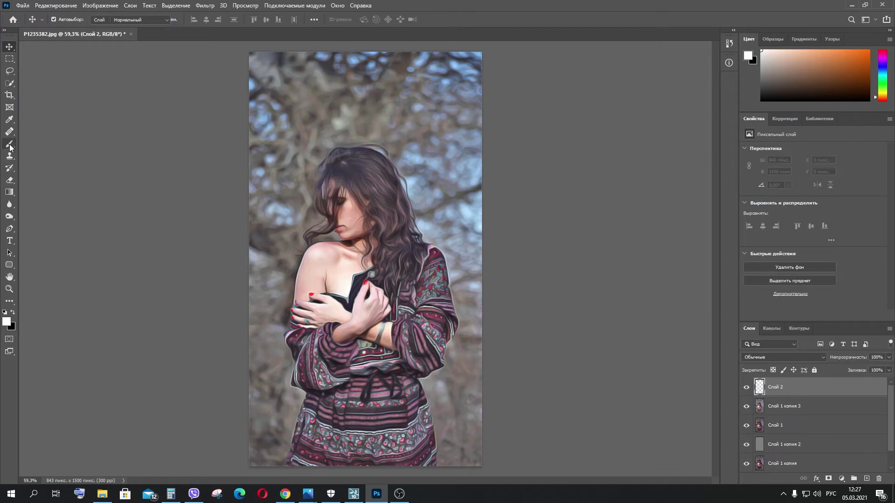
key("b")
left_click(9, 324)
left_click_drag(645, 193, 646, 148)
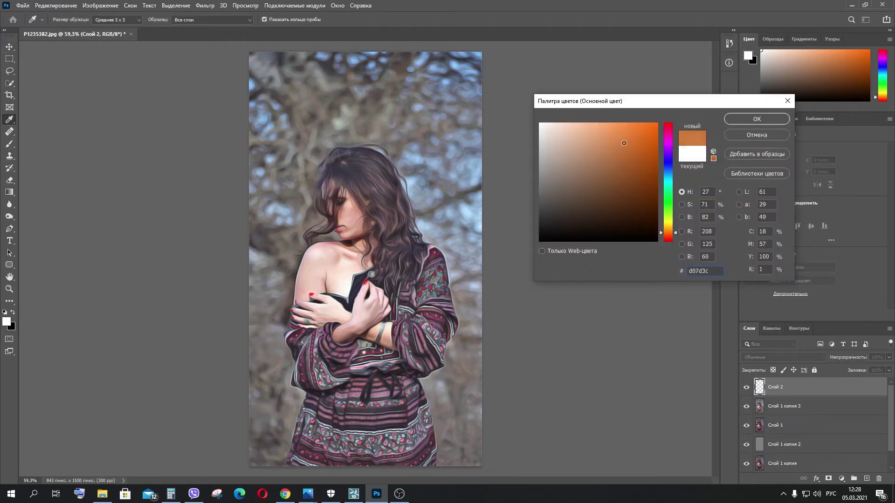
left_click_drag(647, 155, 626, 149)
key("Return")
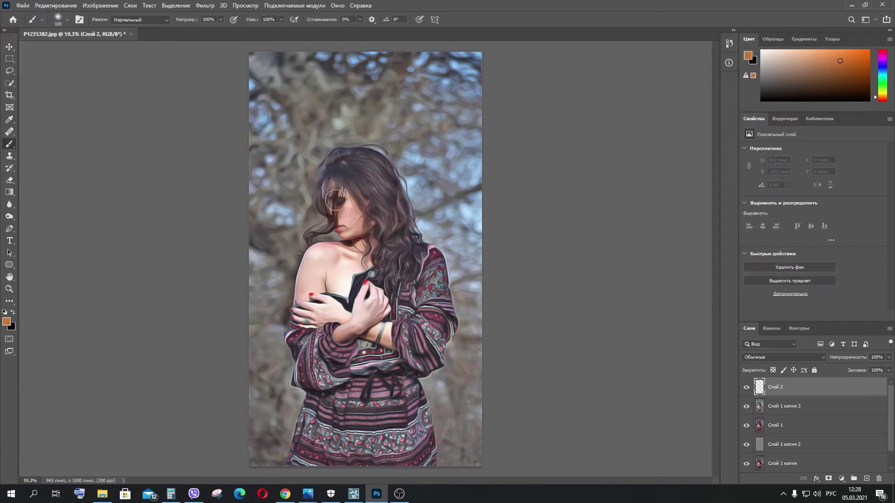
scroll(335, 224, "down", 3)
key("bracketright")
key("bracketright")
key("bracketright")
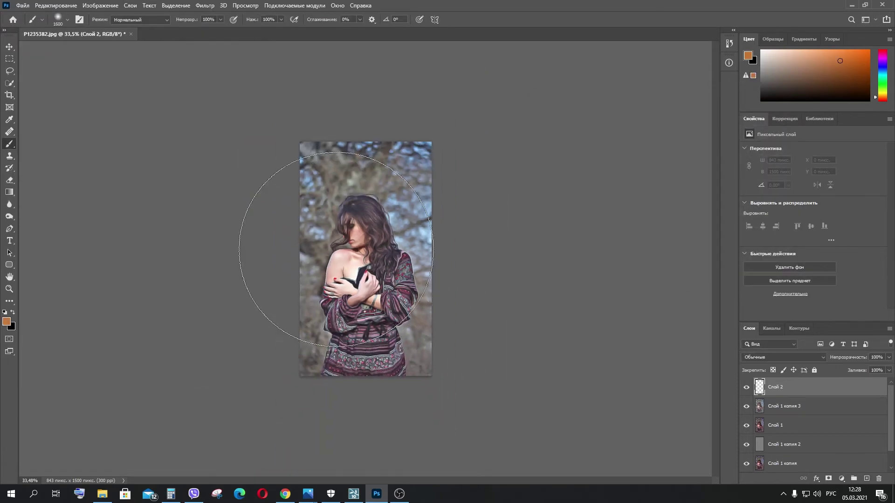
key("bracketleft")
key("bracketleft")
key("bracketleft")
mouse_move(328, 238)
left_mouse_down()
mouse_move(319, 249)
mouse_move(349, 245)
left_mouse_up()
Paint vivid blue over the right side of the photo.
left_click(6, 322)
left_click(668, 161)
left_click_drag(625, 146, 647, 129)
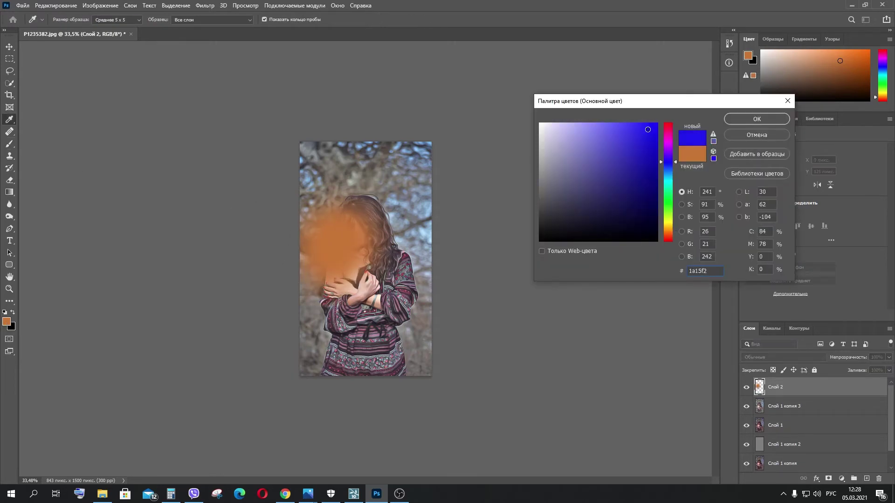
left_click(756, 119)
mouse_move(391, 196)
left_mouse_down()
mouse_move(412, 231)
mouse_move(399, 225)
left_mouse_up()
Blend the paint layer as Soft Light at 40% opacity.
left_click(769, 357)
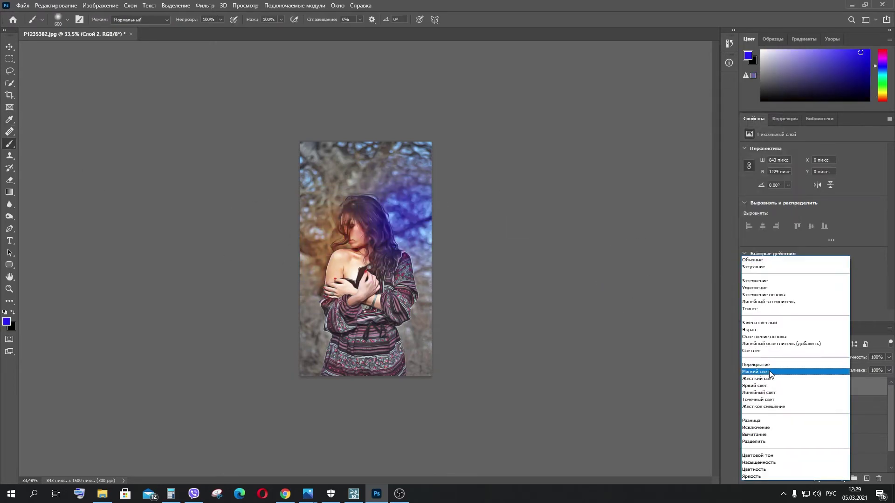
left_click(770, 372)
left_click_drag(888, 357, 859, 369)
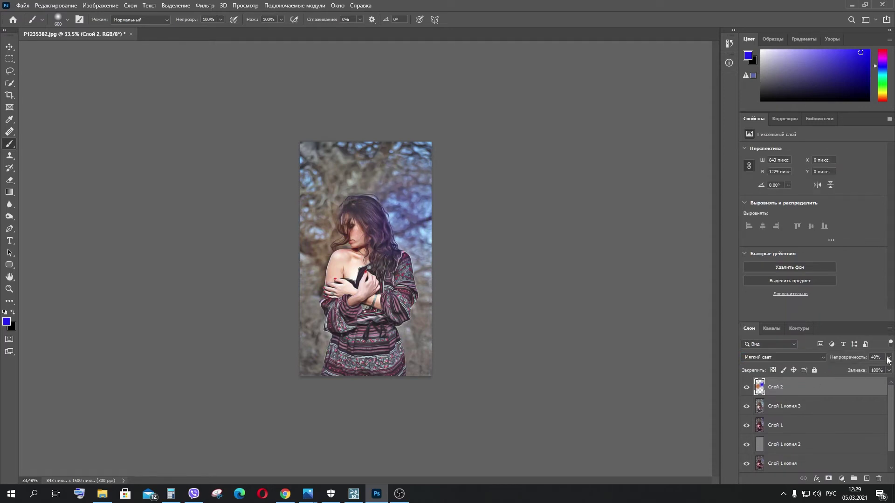
Add a Gradient Fill layer with a dark blue left stop and dark brown right stop.
left_click(842, 478)
left_click(831, 326)
left_click(587, 88)
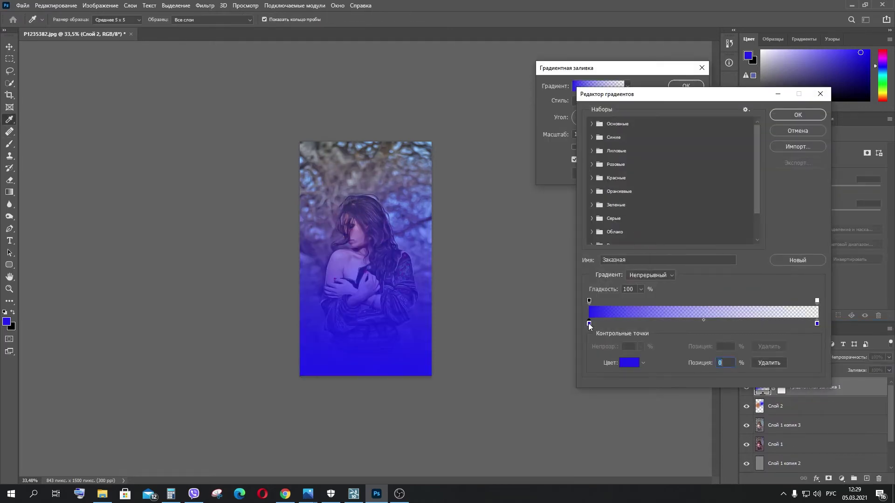
double_click(587, 323)
left_click(645, 166)
left_click(756, 119)
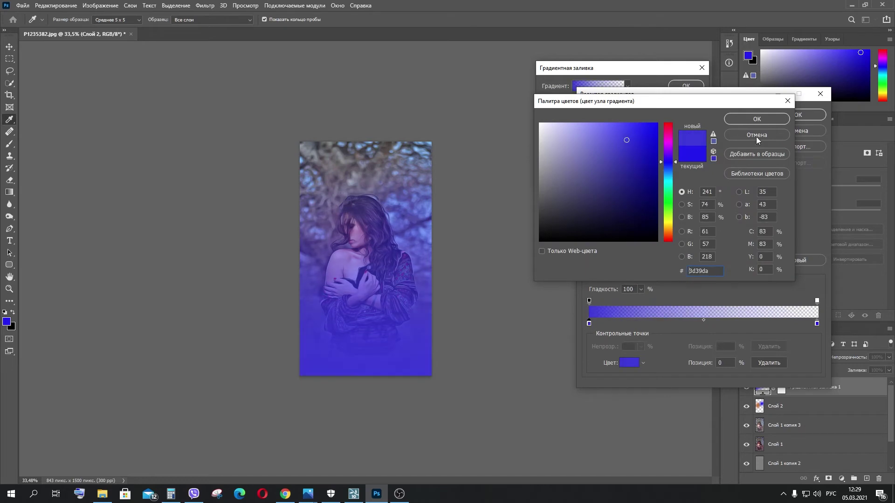
double_click(817, 323)
left_click_drag(667, 163, 668, 233)
left_click_drag(637, 194, 640, 208)
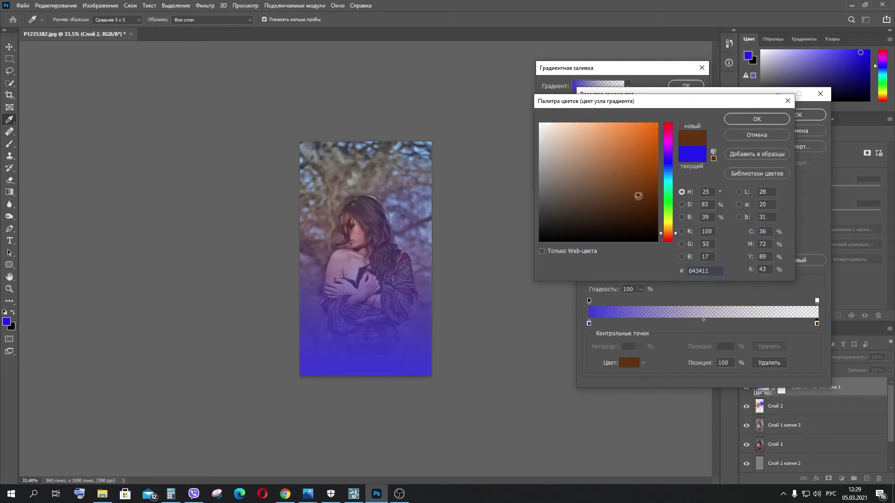
Add a blue stop near the start, move the end stop inward, and rotate the gradient angle.
left_click(748, 123)
left_click(624, 323)
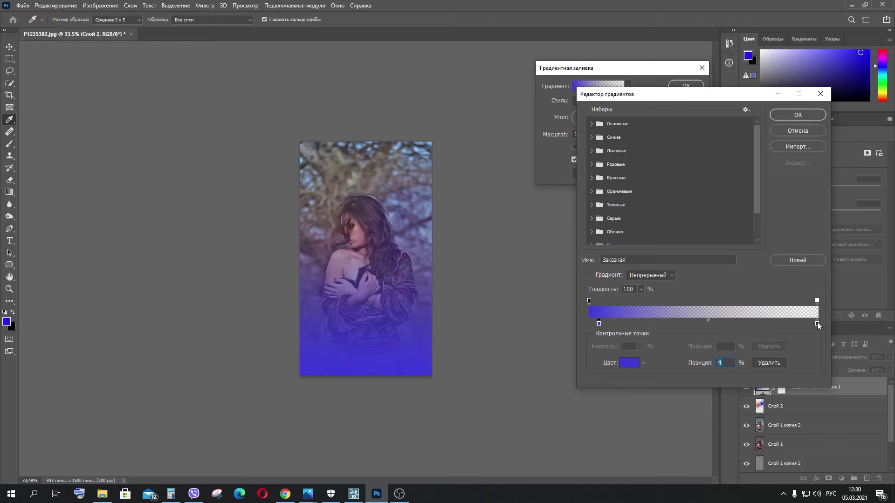
left_click_drag(816, 324, 744, 324)
left_click(796, 113)
mouse_move(581, 118)
left_mouse_down()
mouse_move(586, 123)
mouse_move(588, 109)
mouse_move(576, 109)
left_mouse_up()
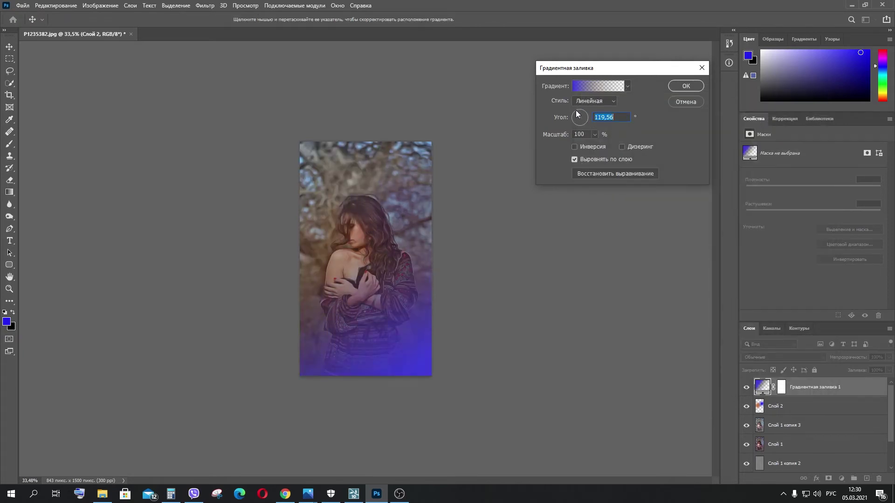
left_click(686, 87)
Blend the gradient fill layer as Overlay at about 70% opacity.
key("b")
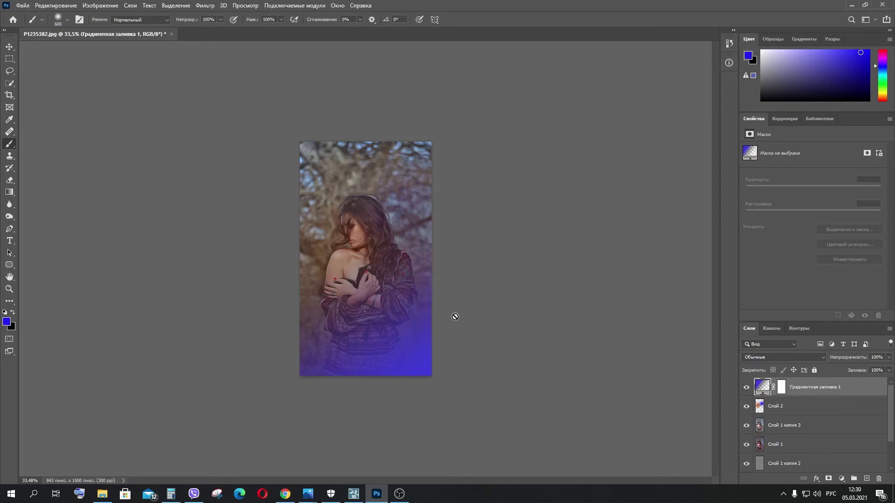
left_click(782, 359)
left_click(766, 364)
left_click(887, 357)
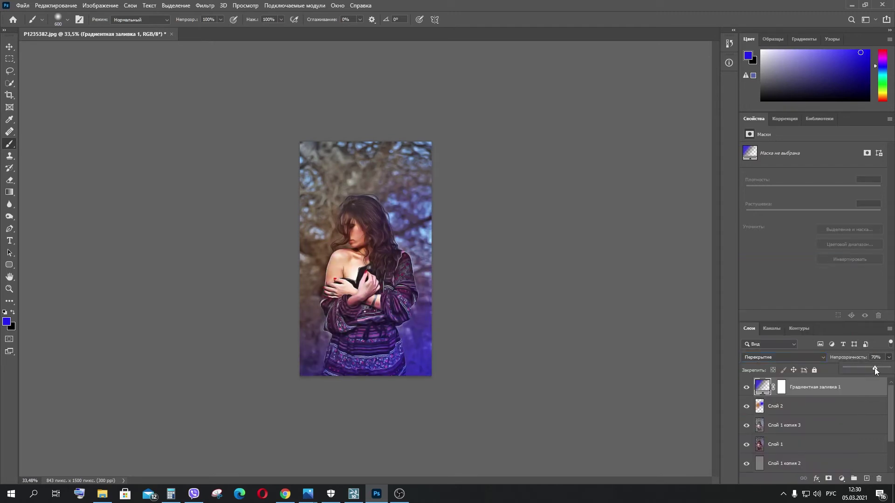
left_click_drag(875, 367, 856, 367)
Group the painted layer copies into Группа 1.
key("alt+bracketleft")
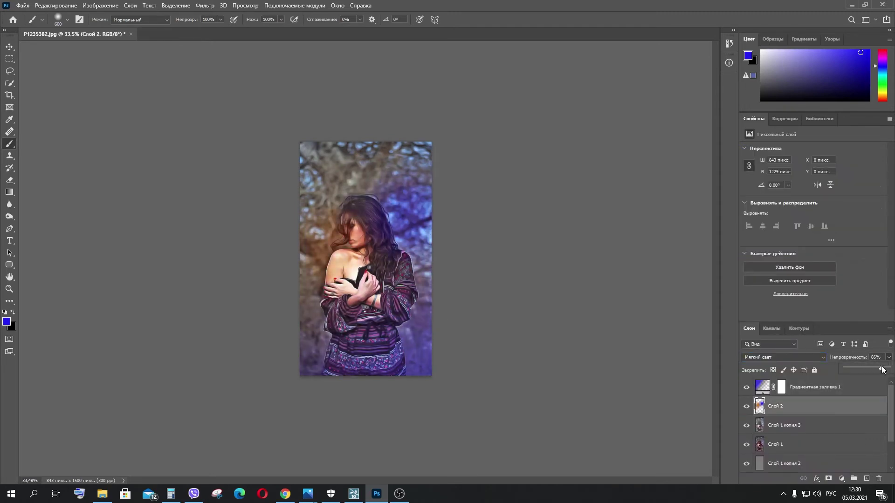
left_click(788, 428)
scroll(792, 441, "down", 2)
left_click(792, 443, "shift")
key("ctrl+g")
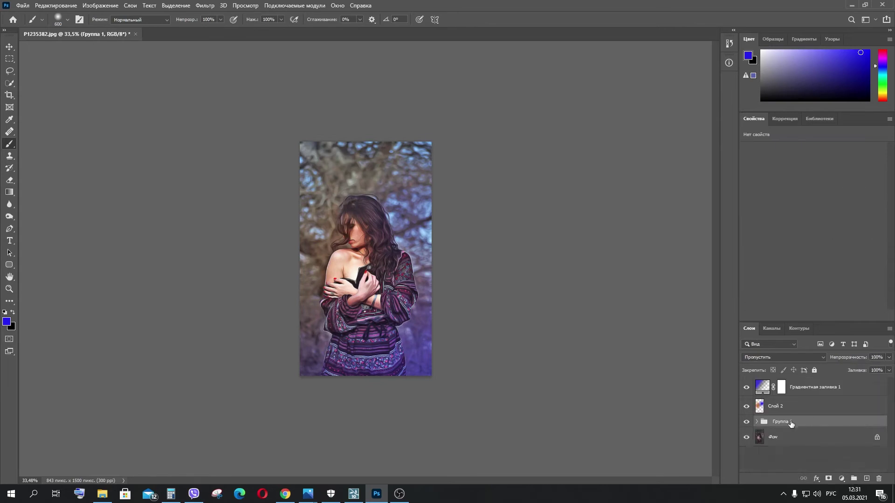
Group the gradient fill layer and Слой 2 into Группа 2.
left_click(888, 357)
mouse_move(874, 368)
left_mouse_down()
mouse_move(885, 368)
mouse_move(877, 368)
left_mouse_up()
left_click(810, 387)
left_click(813, 408, "shift")
key("ctrl+g")
left_click(887, 357)
scroll(386, 328, "up", 3)
Add a Color Lookup adjustment layer using FoggyNight.3DL and adjust its opacity.
left_click(755, 395)
left_click(841, 479)
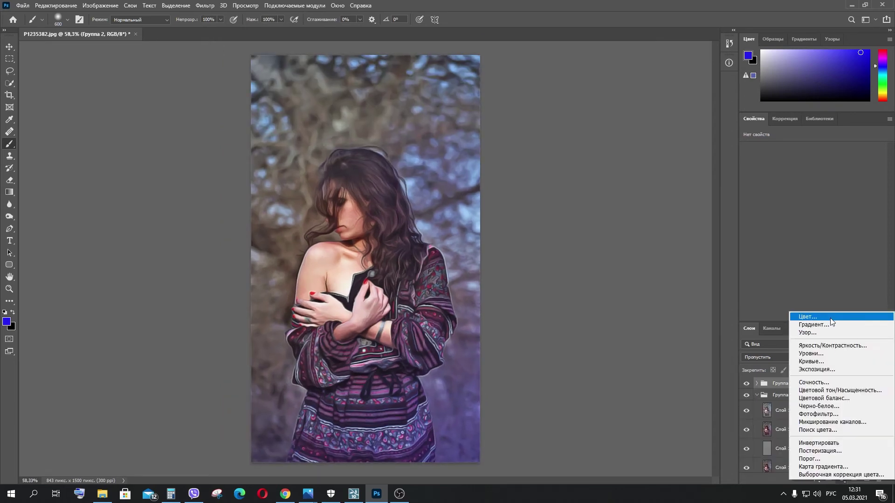
left_click(833, 430)
left_click(842, 153)
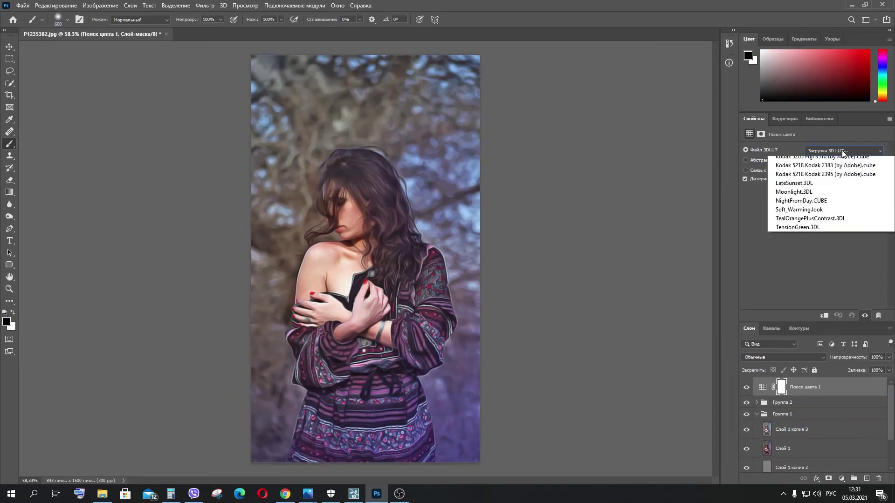
left_click(815, 277)
left_click(888, 357)
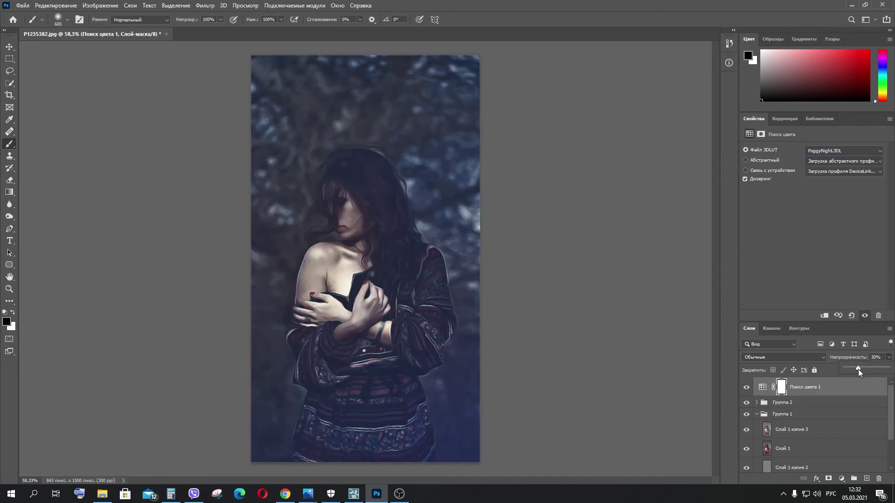
left_click_drag(858, 369, 874, 368)
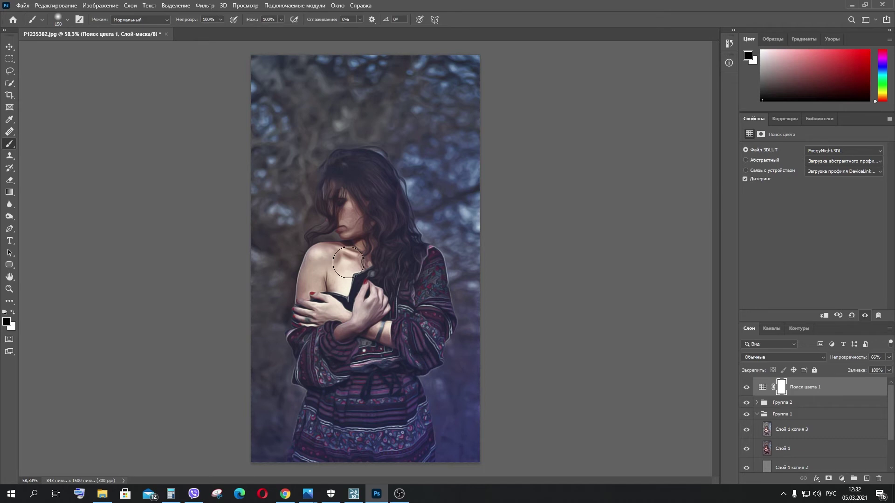
Mask the lookup off the shoulder, arms and right-side hair with a black brush.
mouse_move(351, 263)
left_mouse_down()
mouse_move(315, 301)
mouse_move(380, 339)
left_mouse_up()
key("bracketleft")
key("bracketleft")
key("bracketleft")
key("bracketright")
key("bracketright")
key("bracketright")
key("shift+5")
key("shift+9")
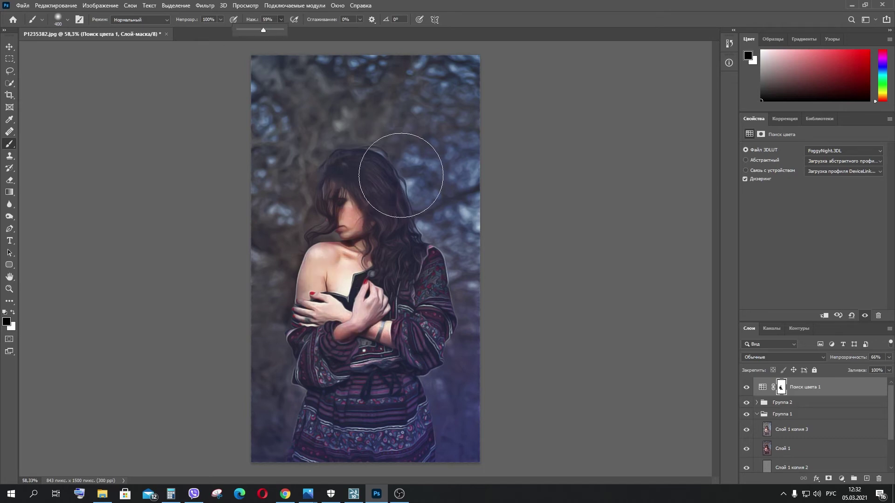
left_click_drag(409, 164, 395, 292)
Blend the lookup layer as Overlay at about 67% opacity.
left_click(888, 357)
mouse_move(873, 368)
left_mouse_down()
mouse_move(889, 369)
mouse_move(867, 368)
mouse_move(878, 368)
left_mouse_up()
left_click(783, 357)
left_click(755, 364)
left_click(888, 358)
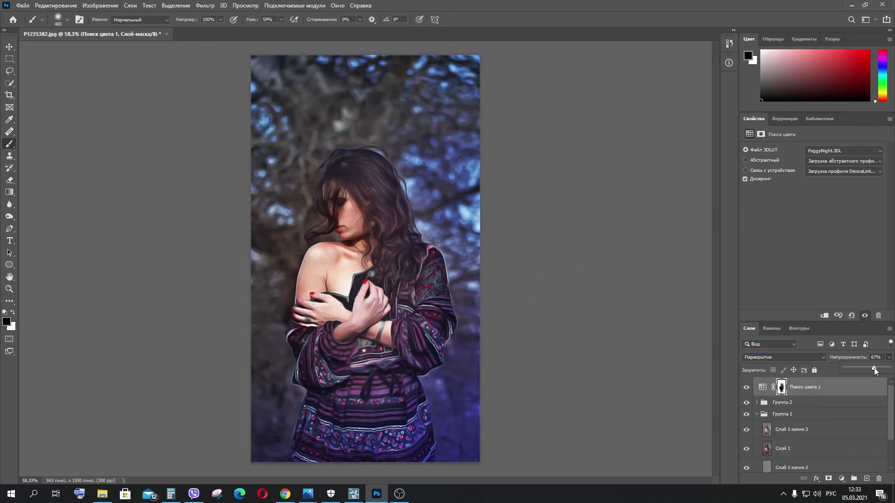
Reposition the gradient fill's middle colour stop and its transparency stops.
double_click(769, 417)
left_click(603, 86)
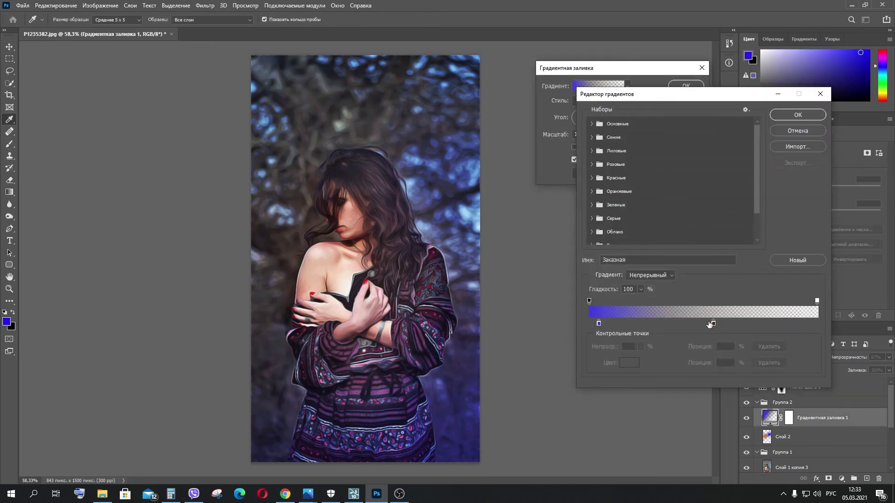
left_click_drag(711, 324, 705, 323)
left_click_drag(588, 300, 625, 300)
left_click_drag(817, 300, 802, 301)
Set the gradient's left stop to dark brown and confirm the gradient fill.
double_click(589, 324)
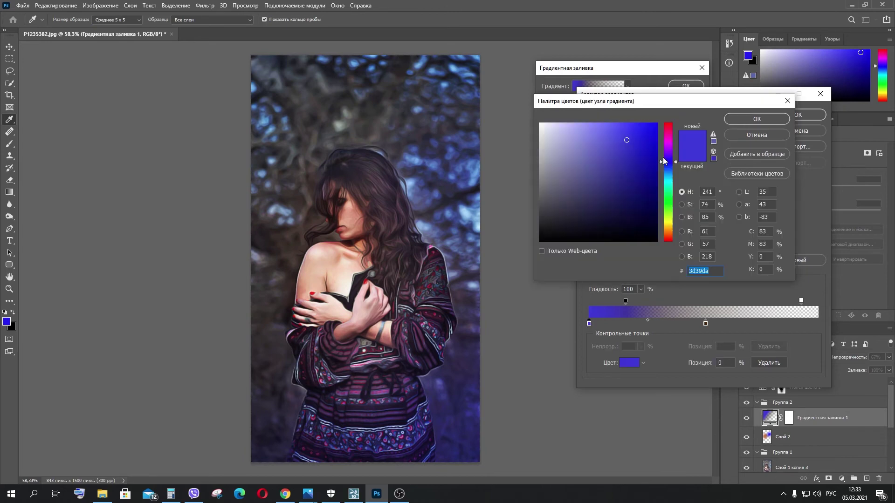
left_click_drag(662, 160, 662, 232)
left_click_drag(645, 203, 646, 189)
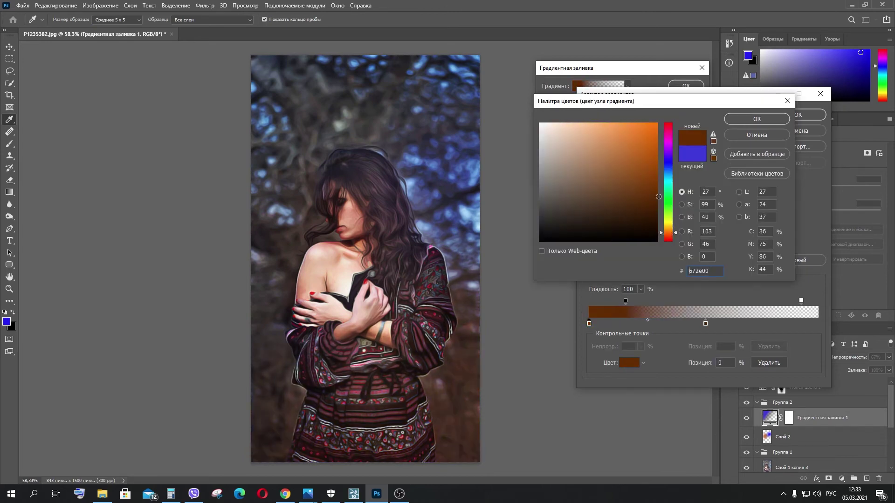
left_click(753, 120)
left_click(798, 115)
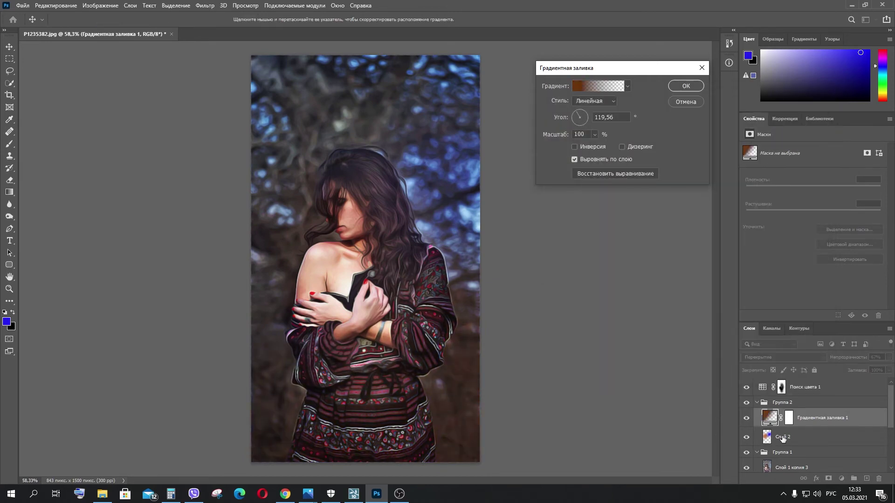
key("Return")
left_click(783, 437)
key("b")
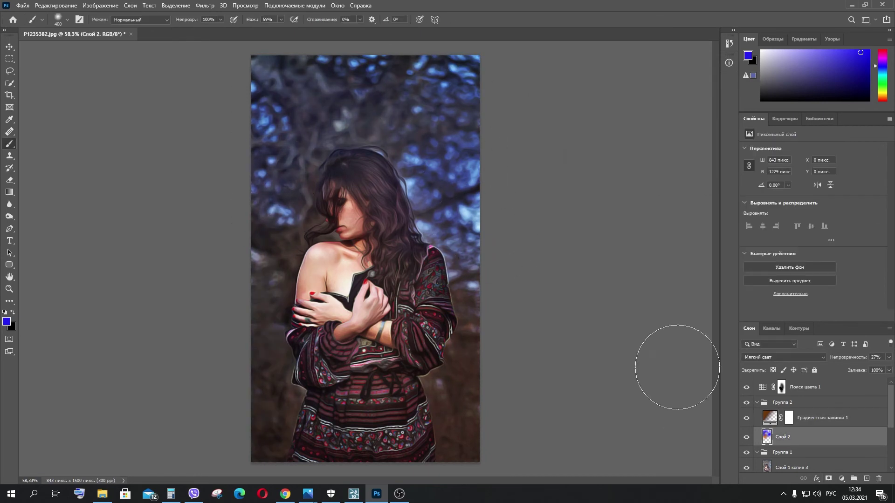
Merge all visible layers into a new layer, duplicate it, and convert it to a smart object.
key("ctrl+alt+shift+e")
key("ctrl+j")
right_click(783, 386)
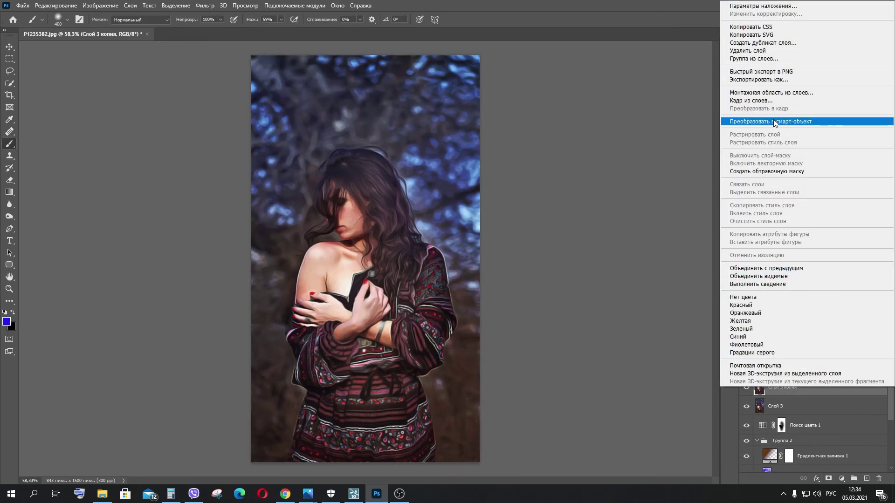
left_click(776, 120)
In Camera Raw, raise contrast, lower whites to -20 and nudge the oranges up slightly.
key("ctrl+shift+a")
left_click(783, 145)
mouse_move(809, 217)
left_mouse_down()
mouse_move(822, 217)
mouse_move(801, 231)
left_mouse_up()
left_click_drag(810, 258, 800, 259)
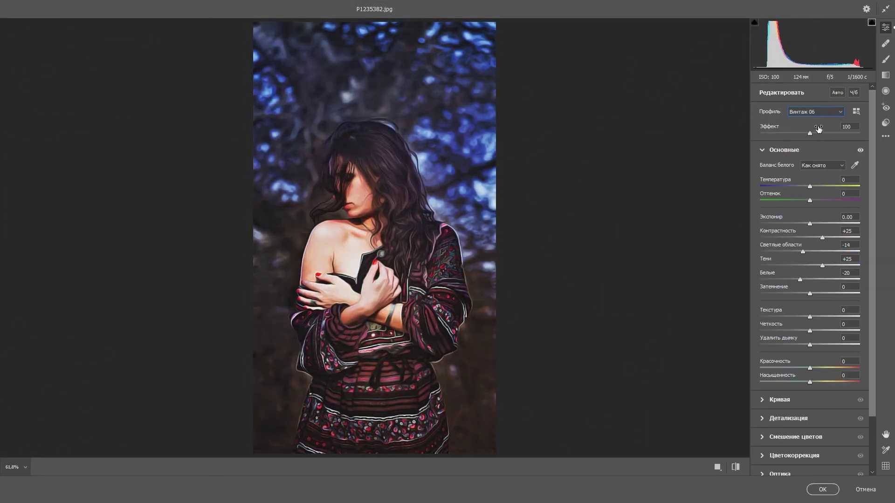
left_click(804, 436)
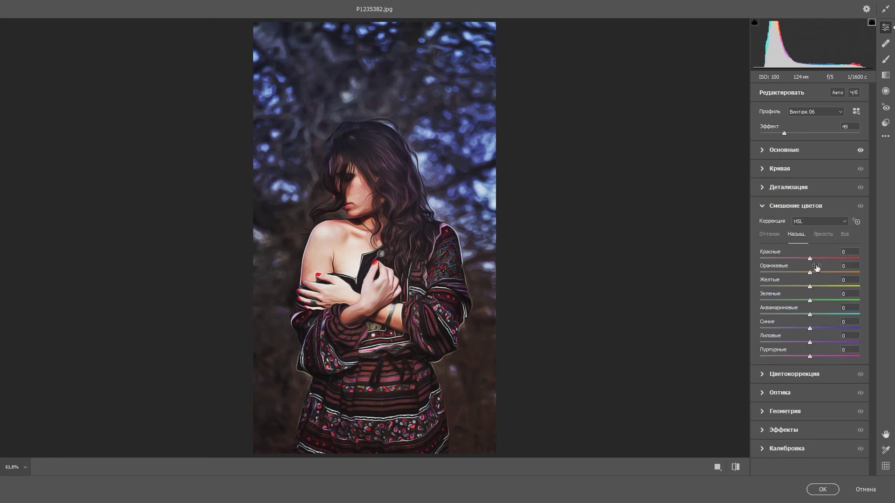
left_click(822, 233)
left_click_drag(810, 273, 815, 274)
Add a rounder -38 edge vignette and a light film grain in Camera Raw.
left_click(762, 188)
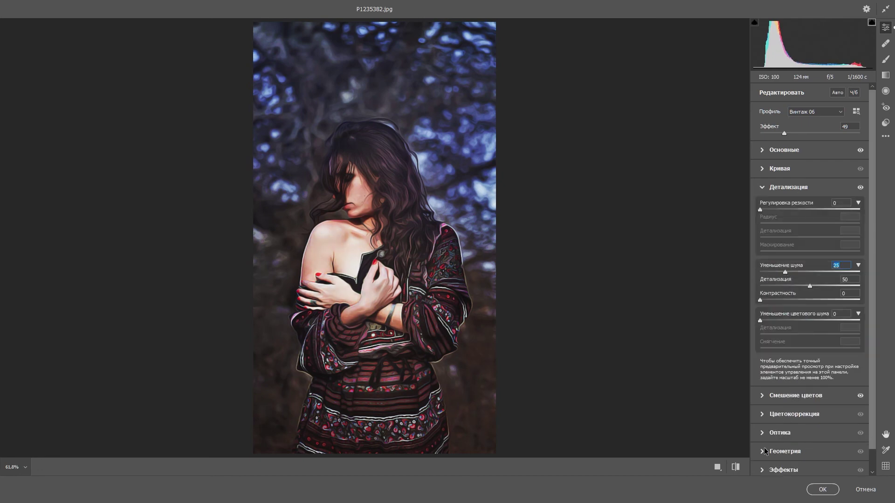
left_click(769, 470)
left_click_drag(811, 351, 795, 351)
left_click_drag(809, 397, 834, 396)
left_click_drag(795, 352, 790, 352)
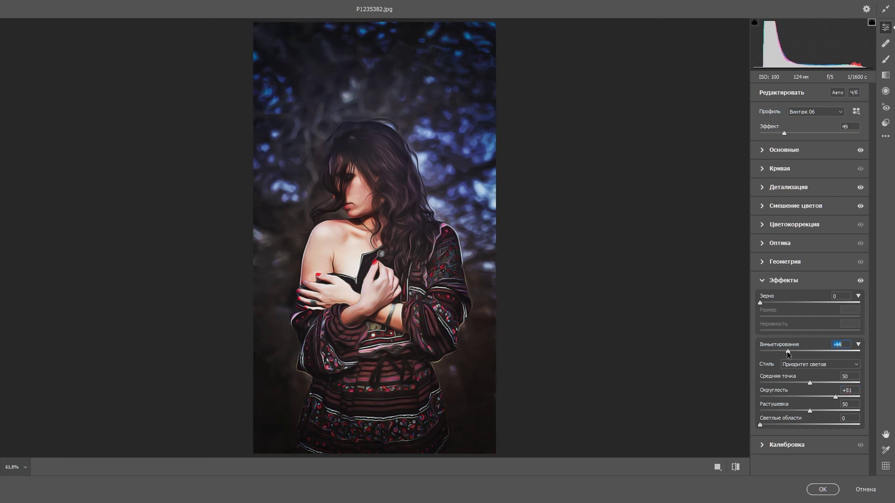
left_click_drag(760, 301, 795, 316)
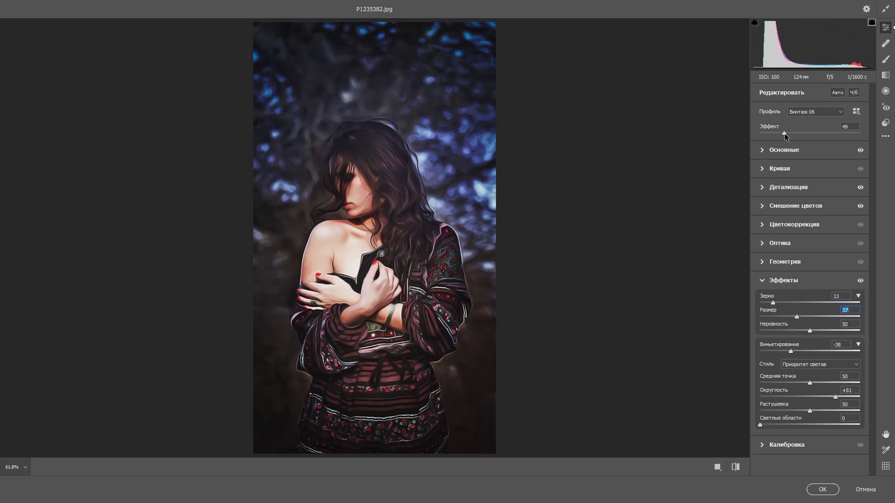
Apply the Camera Raw grade and shrink the logo to about 7% in the bottom-right corner.
left_click(822, 490)
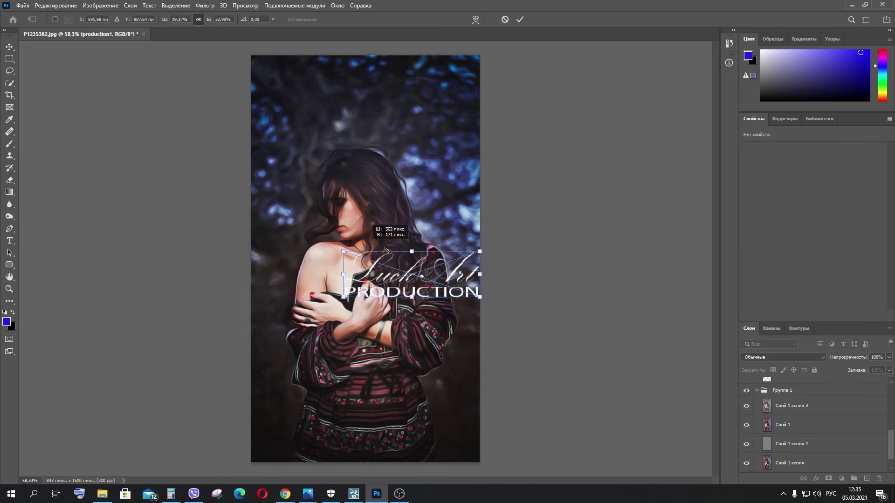
mouse_move(387, 250)
left_mouse_down()
mouse_move(453, 296)
mouse_move(442, 450)
left_mouse_up()
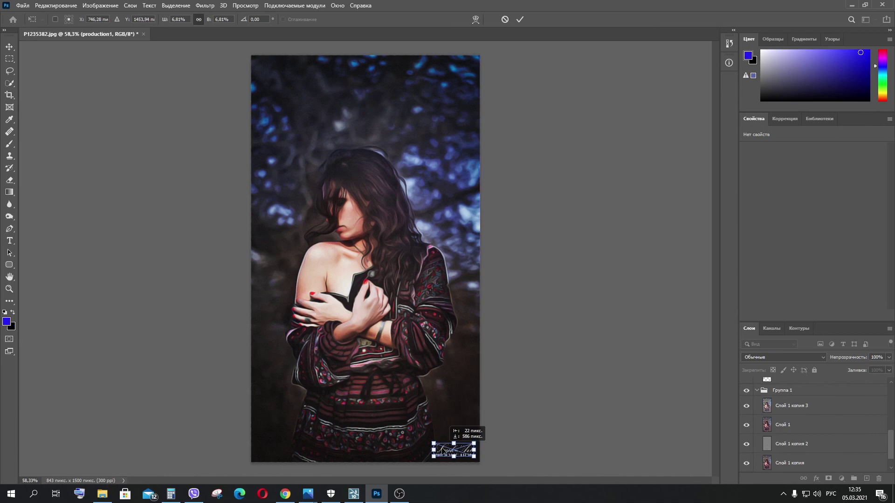